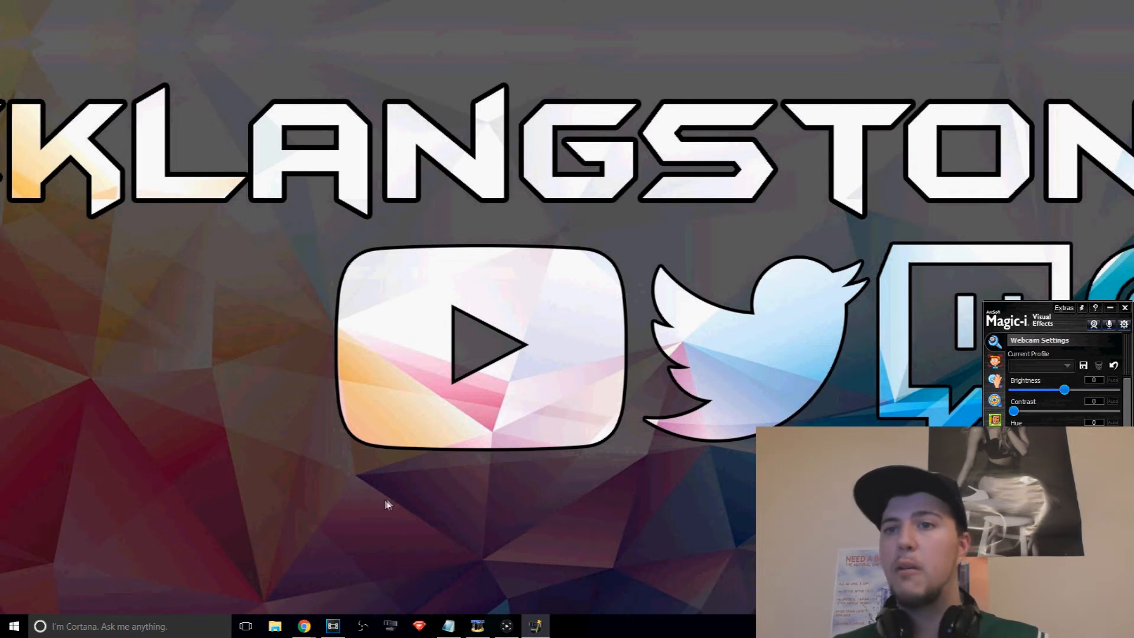
# Step: Switch to Vegas Pro and add the 14/11/2016 19:53 MP4 from D:\Elgato Capture to the empty timeline
pyautogui.click(334, 627)
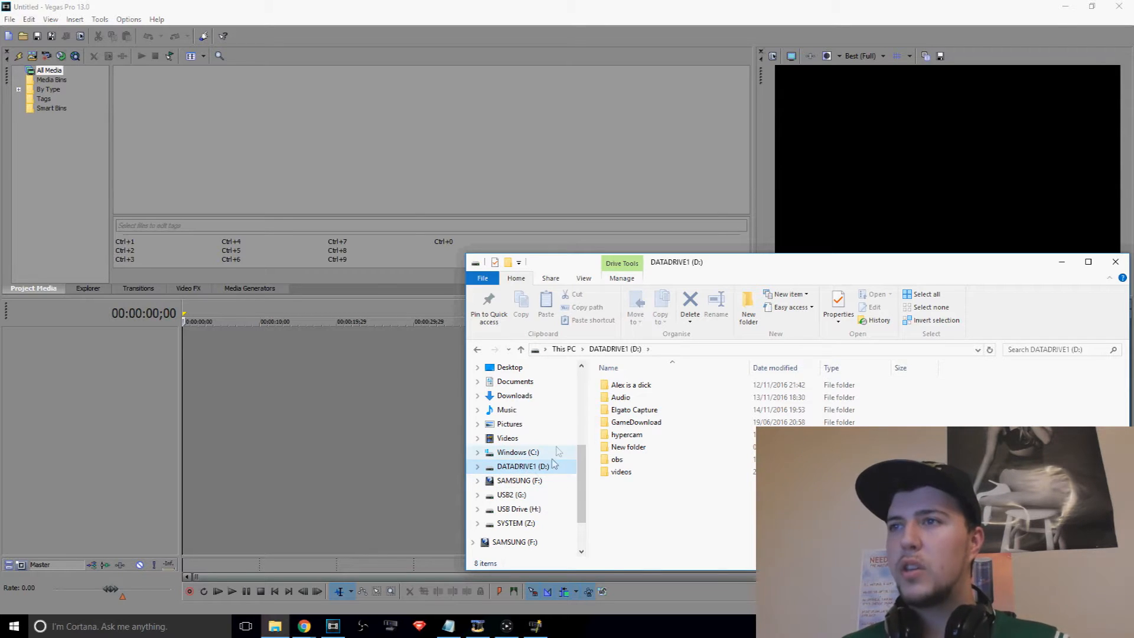
pyautogui.doubleClick(637, 411)
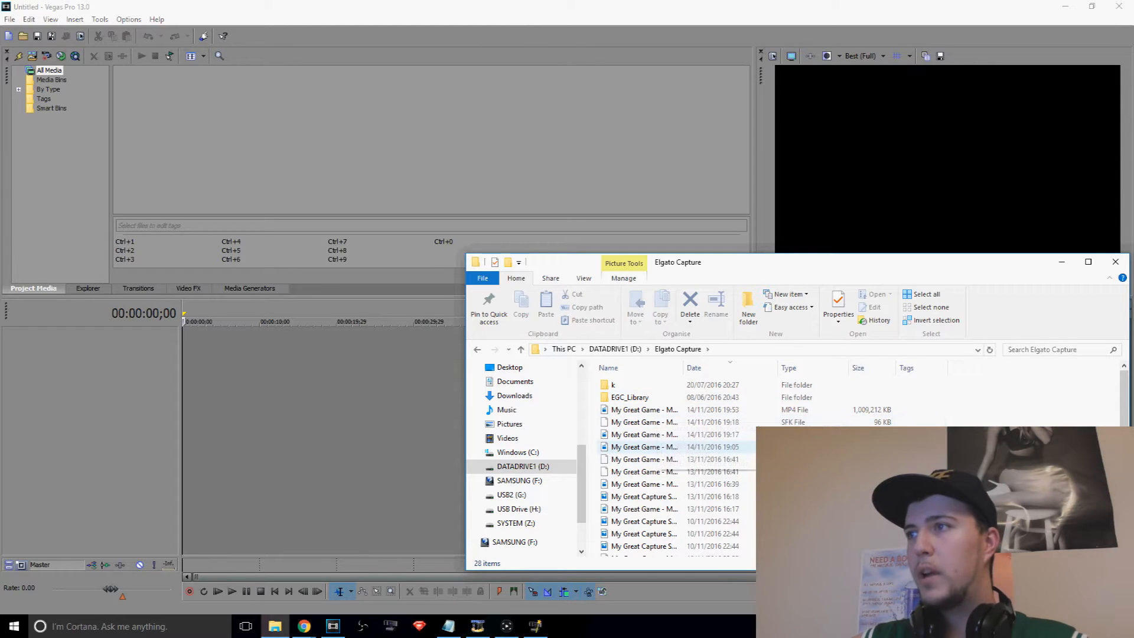
pyautogui.scroll(-3, 679, 507)
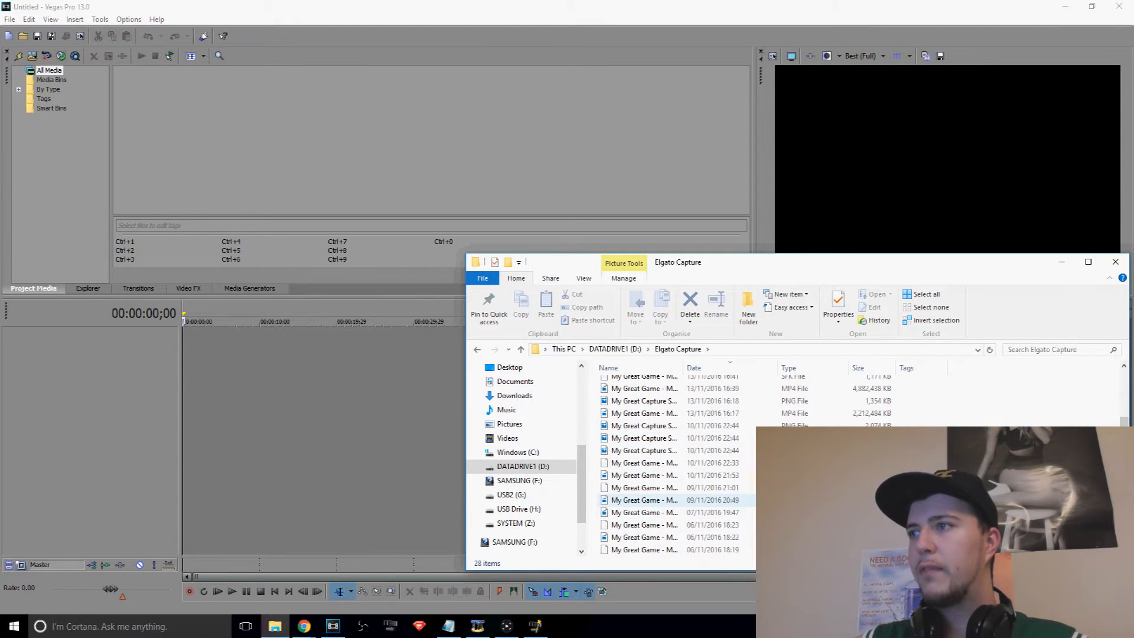
pyautogui.scroll(-2, 679, 500)
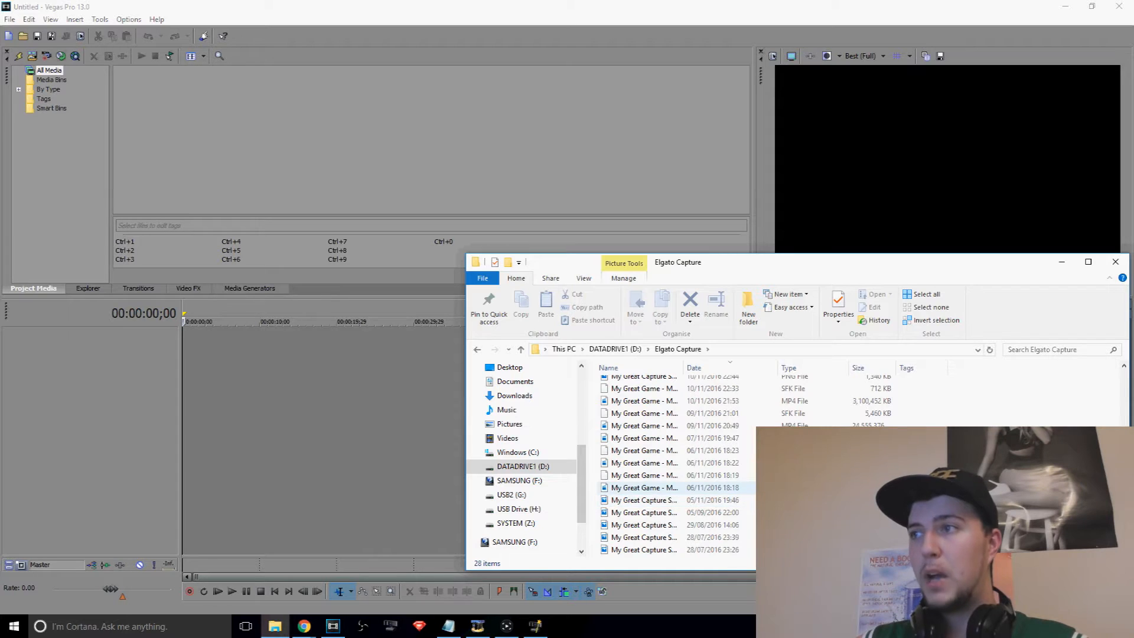
pyautogui.scroll(5, 679, 487)
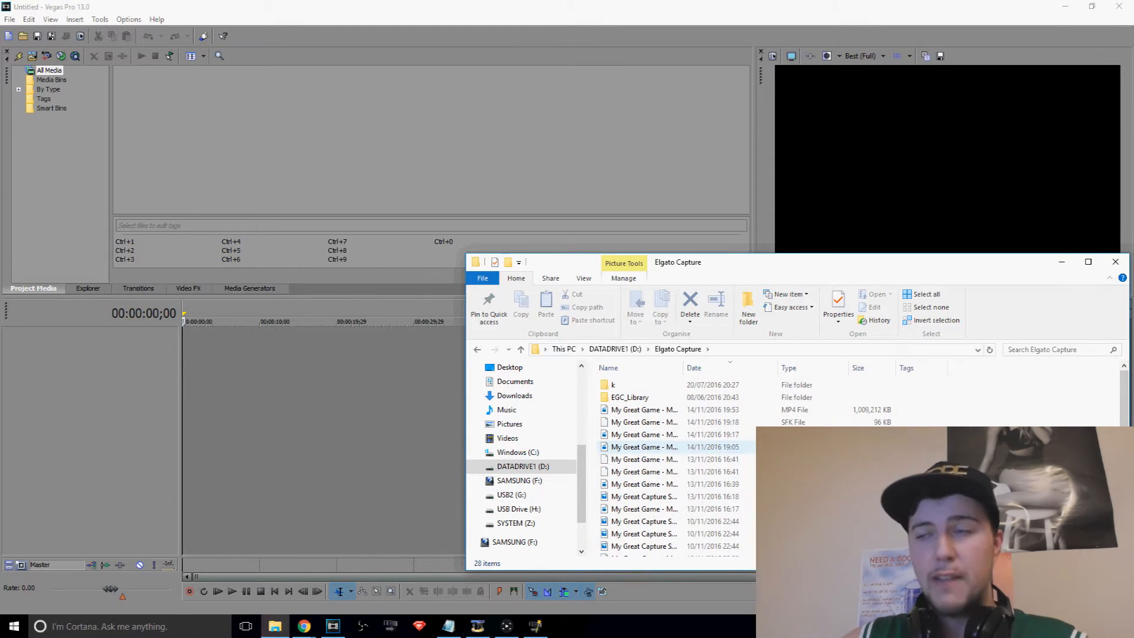
pyautogui.click(719, 410)
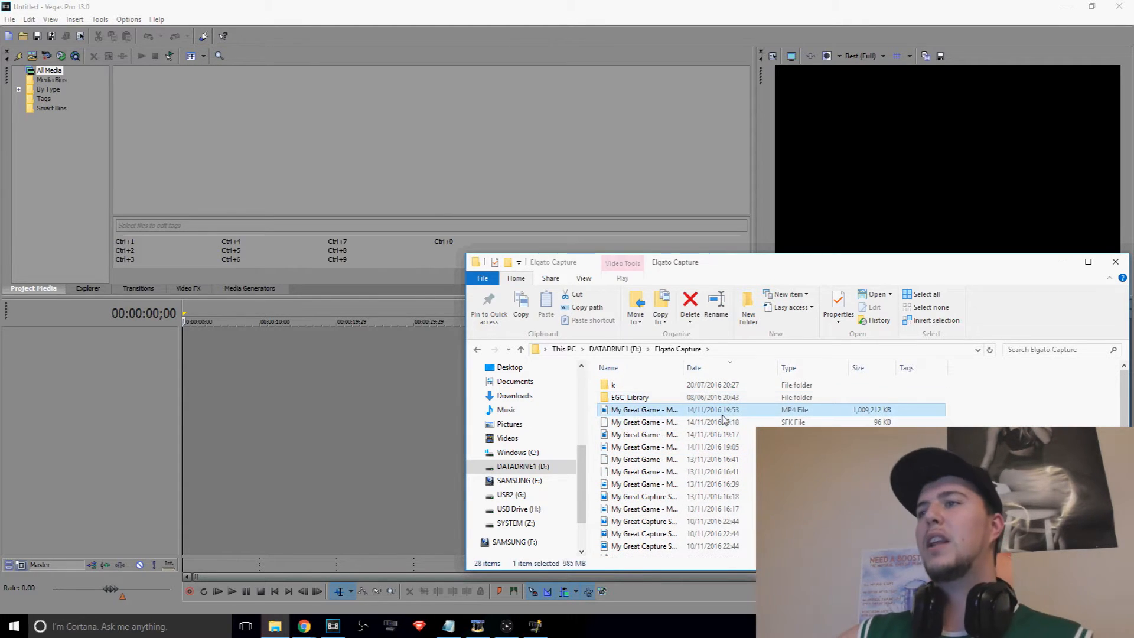
pyautogui.moveTo(719, 417); pyautogui.dragTo(278, 358)
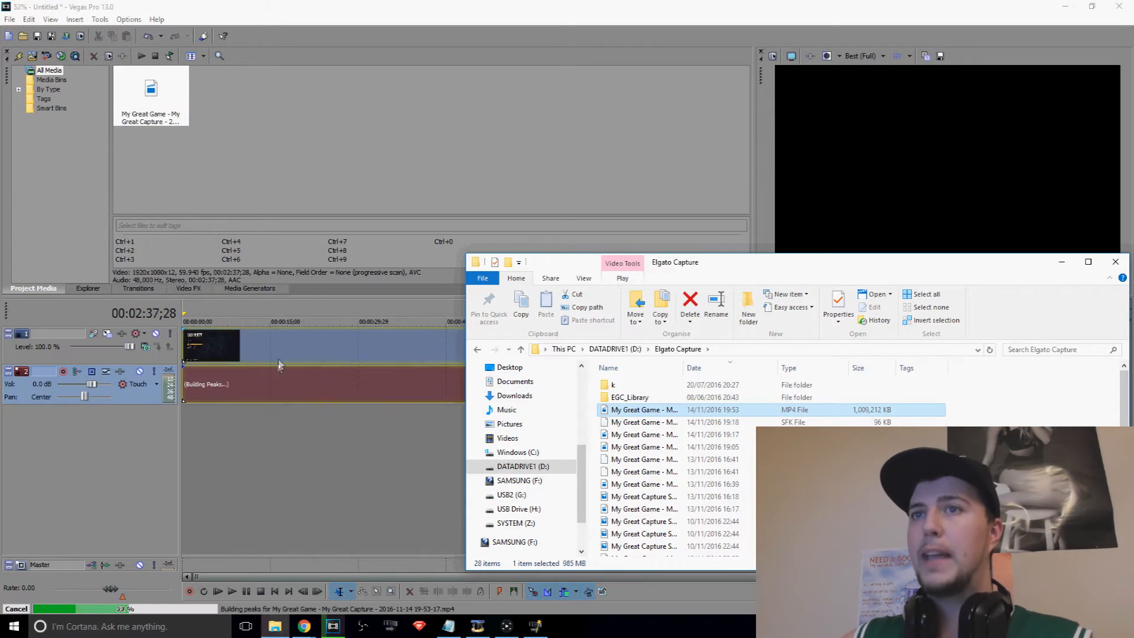
pyautogui.click(278, 359)
pyautogui.click(506, 349)
pyautogui.click(662, 349)
pyautogui.click(709, 349)
pyautogui.click(760, 349)
pyautogui.click(895, 349)
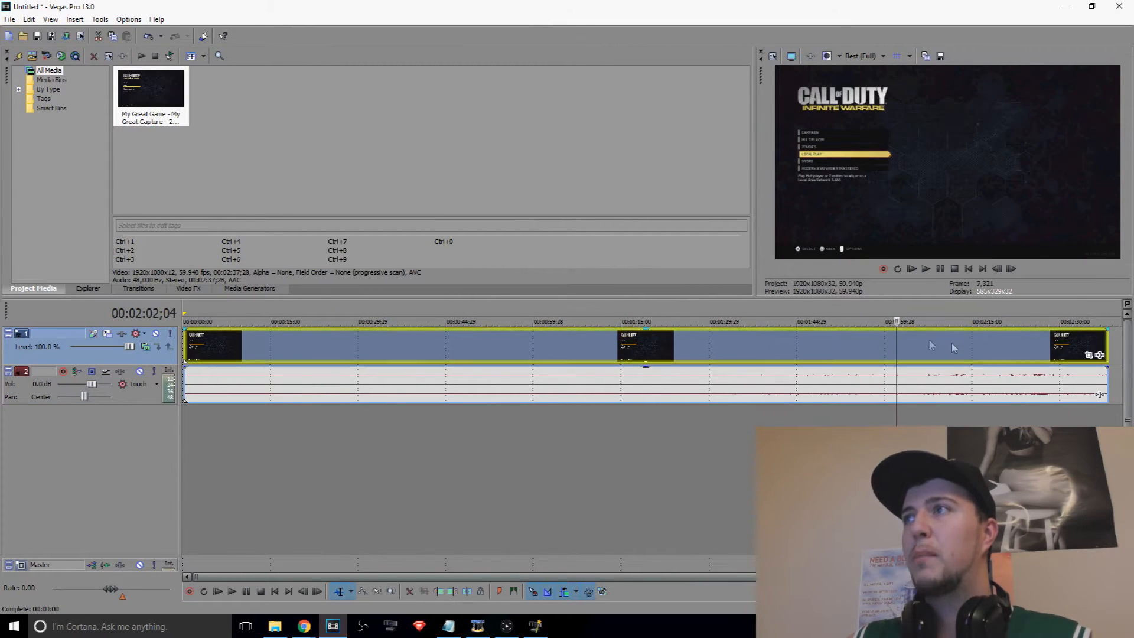
pyautogui.moveTo(969, 343); pyautogui.dragTo(266, 334)
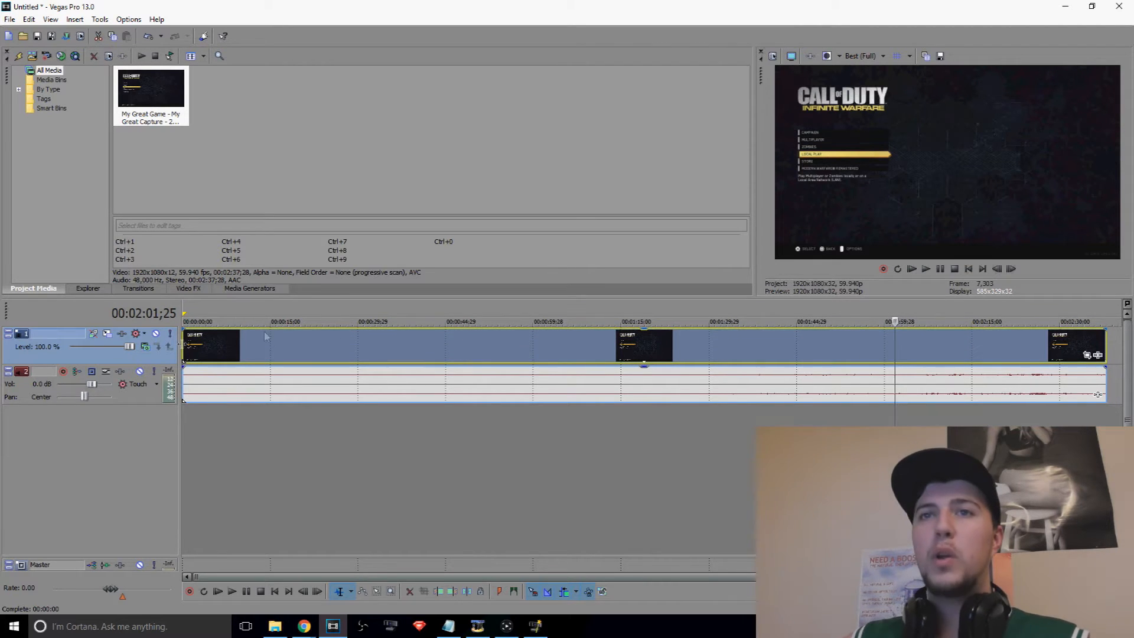
pyautogui.rightClick(57, 350)
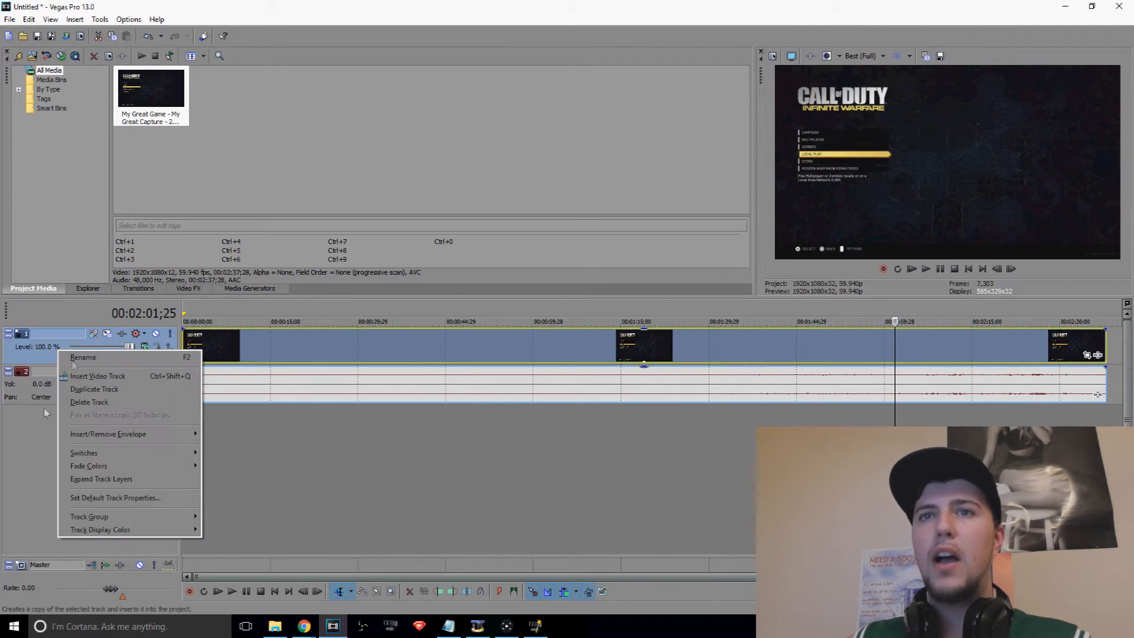
pyautogui.click(334, 342)
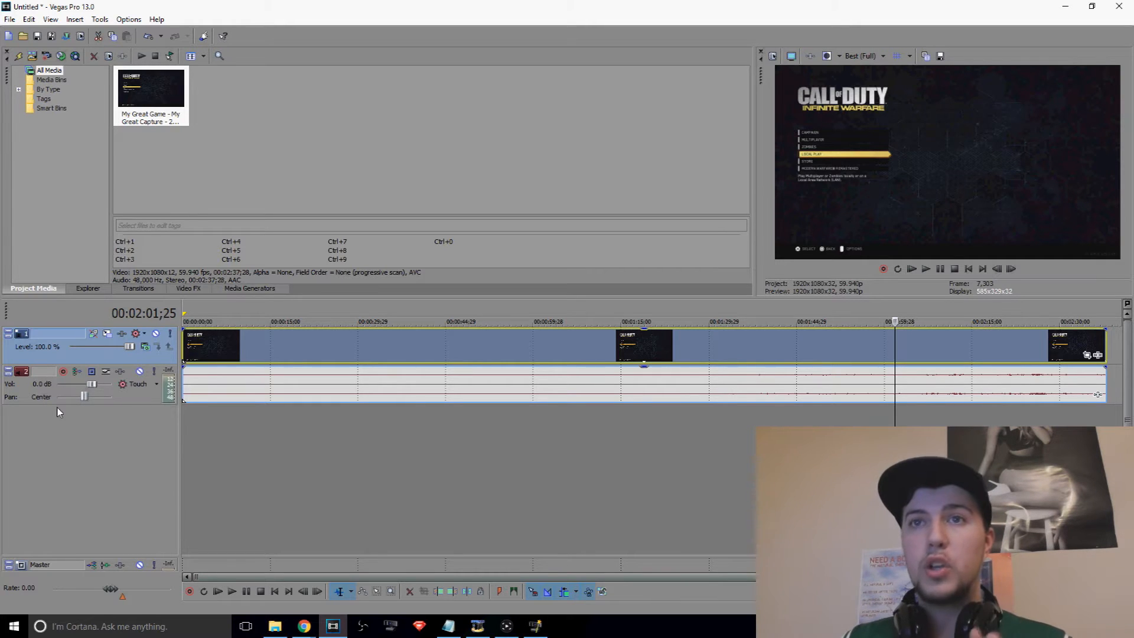
# Step: Set the volume of the gameplay clip's audio track to -18 dB
pyautogui.moveTo(239, 352); pyautogui.dragTo(215, 349)
pyautogui.click(200, 379)
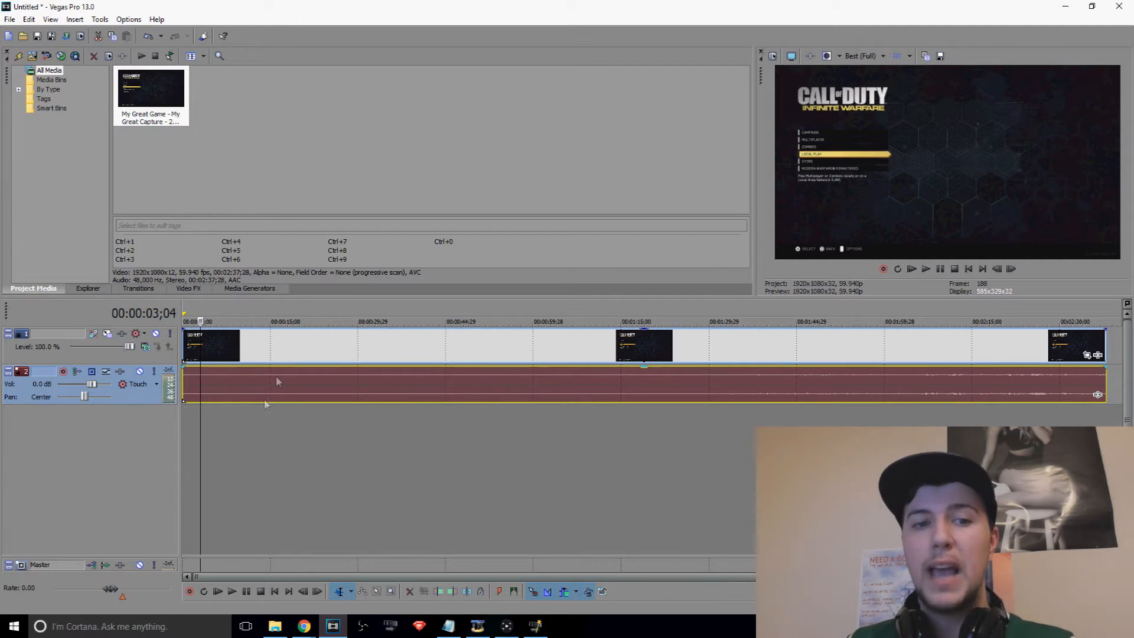
pyautogui.doubleClick(42, 387)
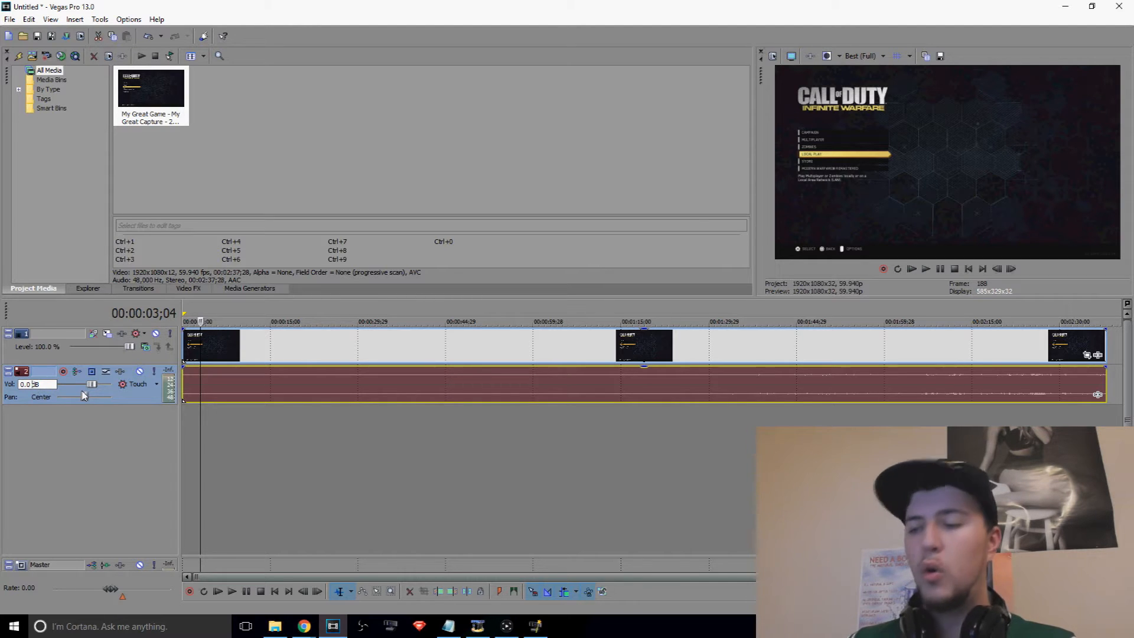
pyautogui.press('BackSpace')
pyautogui.press('BackSpace')
pyautogui.write('-18')
pyautogui.press('Return')
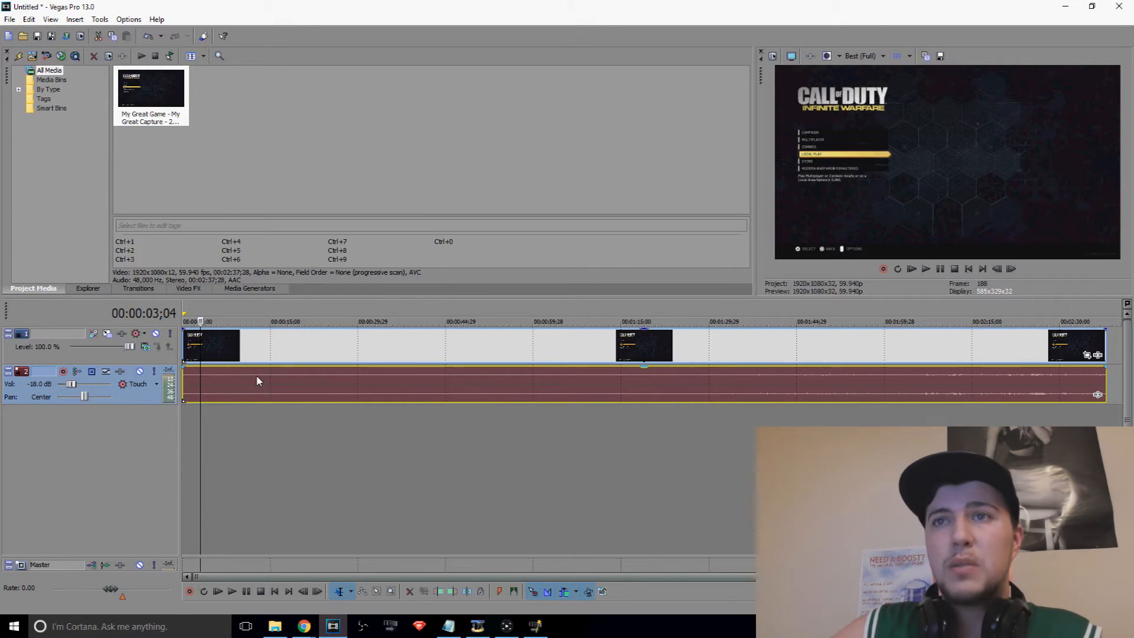
# Step: Insert a new empty video track above the gameplay video track
pyautogui.rightClick(49, 347)
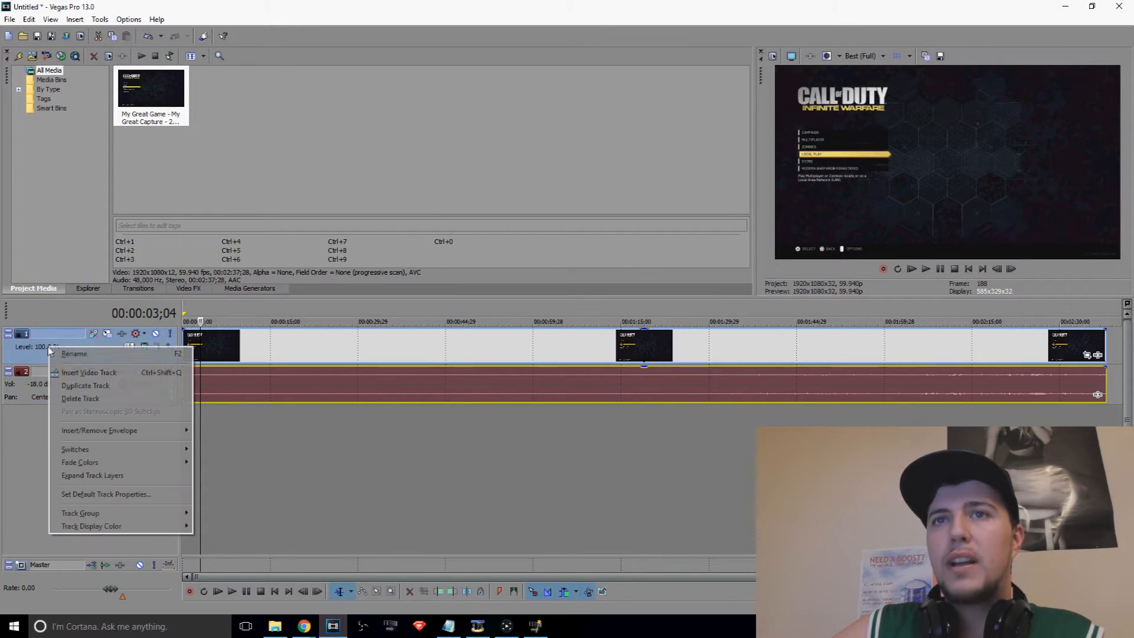
pyautogui.click(119, 373)
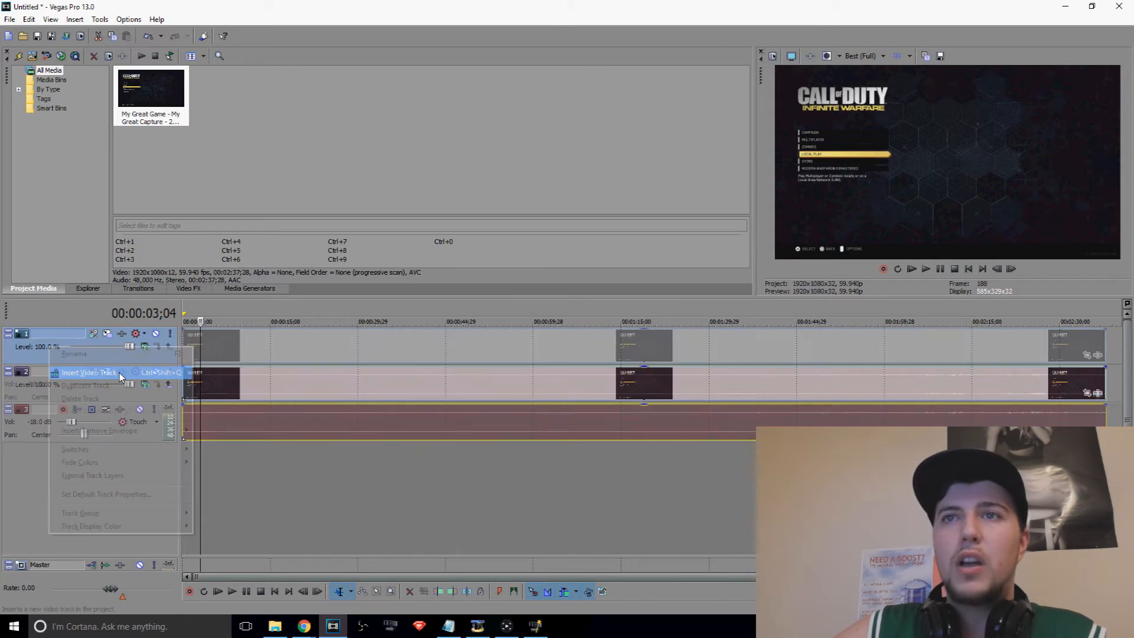
pyautogui.click(207, 348)
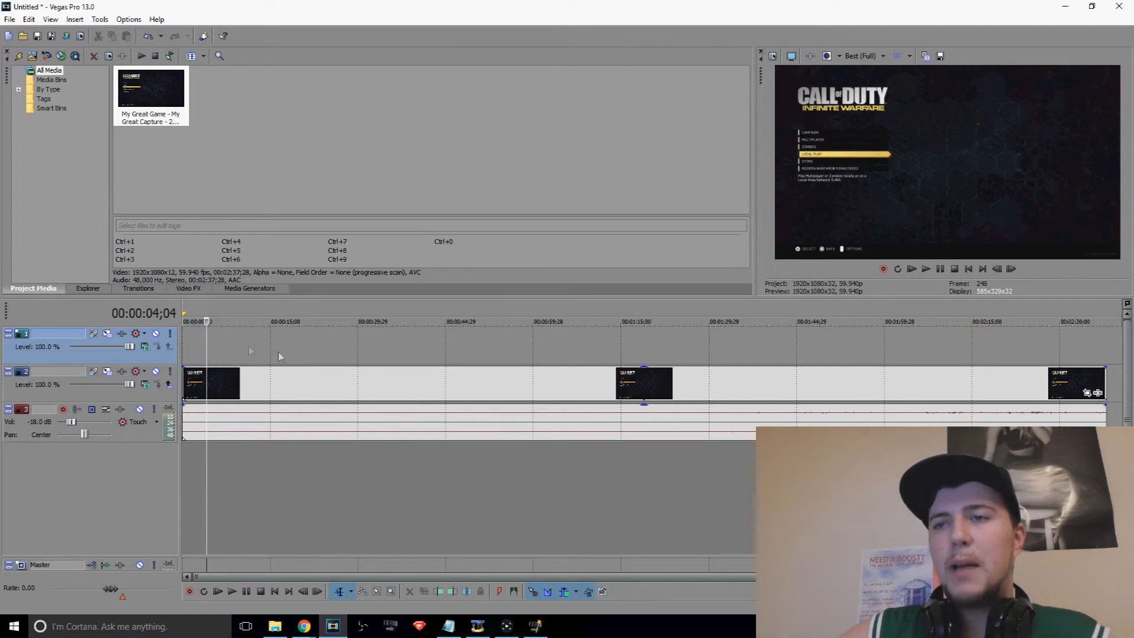
# Step: Add the 14/11/2016 19:17 capture from the Elgato Capture folder to the new top track, starting at the beginning of the timeline
pyautogui.click(280, 628)
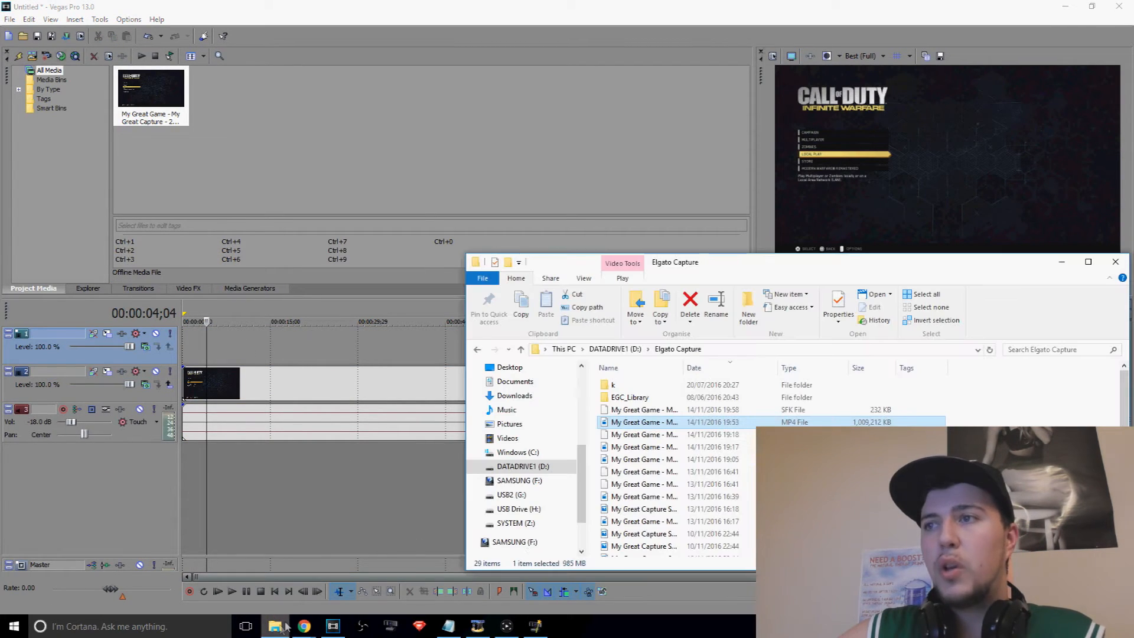
pyautogui.click(657, 447)
pyautogui.moveTo(657, 448); pyautogui.dragTo(281, 345)
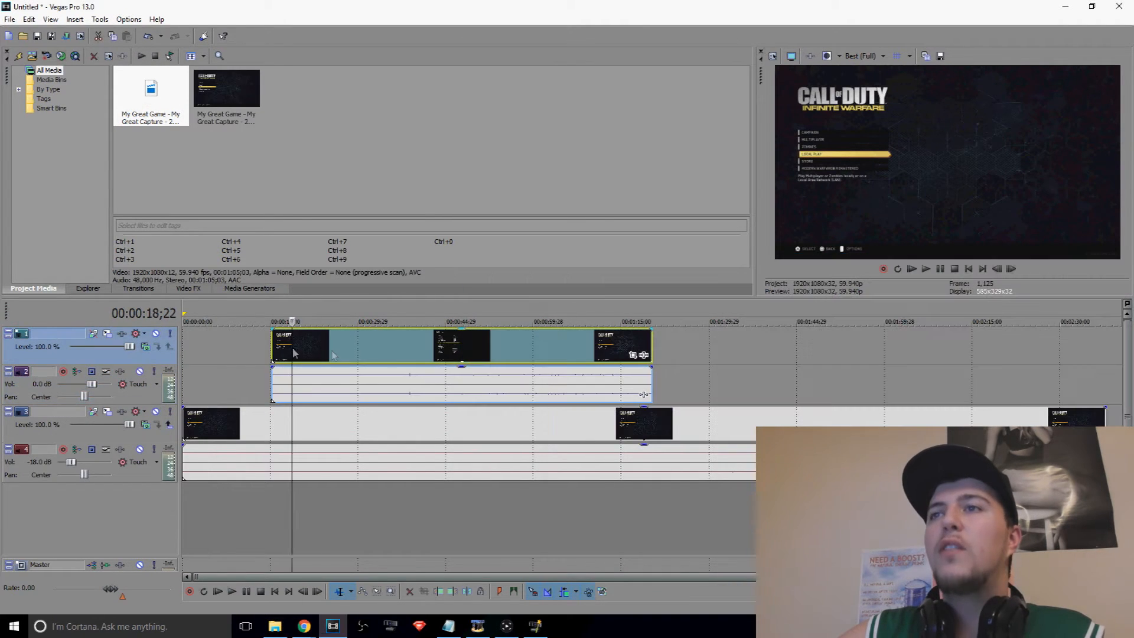
pyautogui.click(272, 340)
pyautogui.click(247, 346)
pyautogui.click(284, 343)
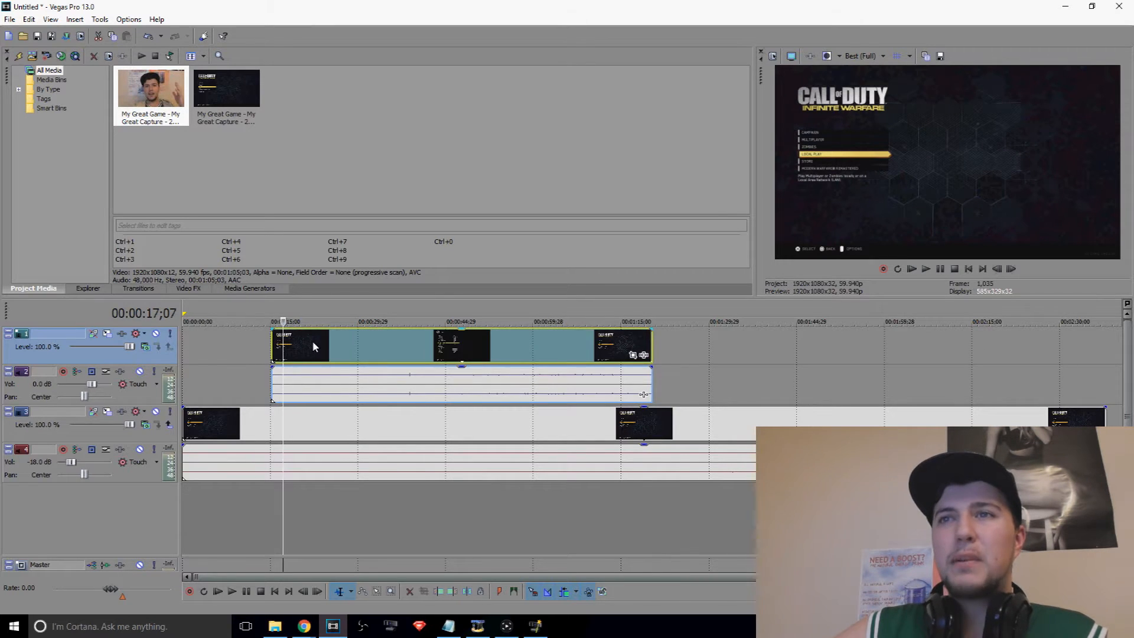
pyautogui.moveTo(313, 346); pyautogui.dragTo(224, 346)
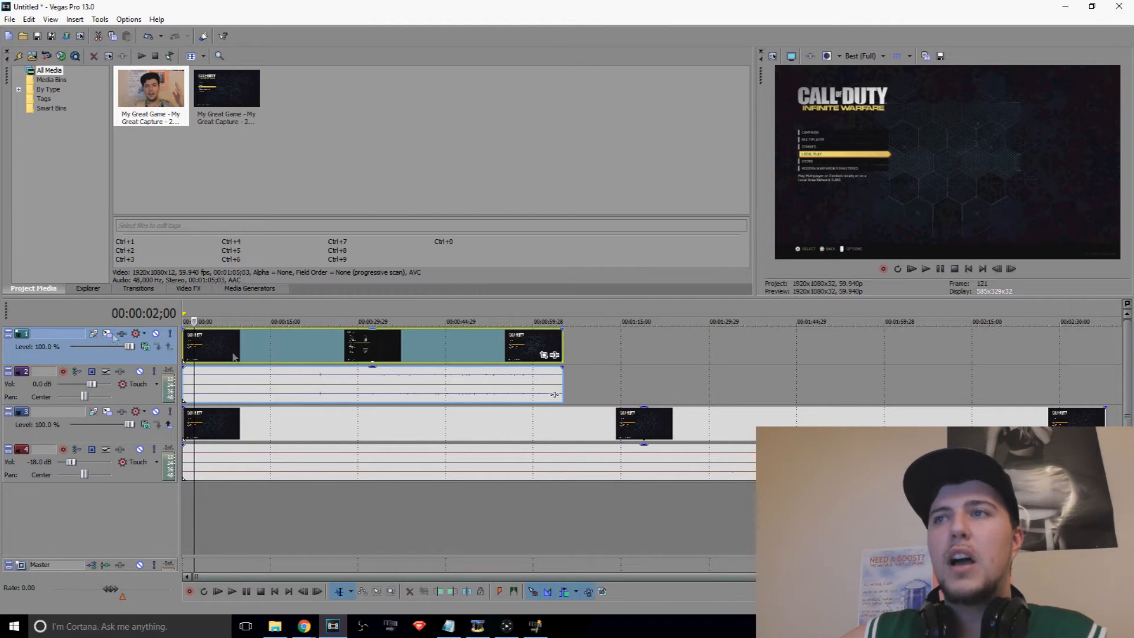
# Step: Crop the top clip with Event Pan/Crop to about 713 x 649 around the game logo and menu, centred near X 364, Y 380
pyautogui.click(543, 355)
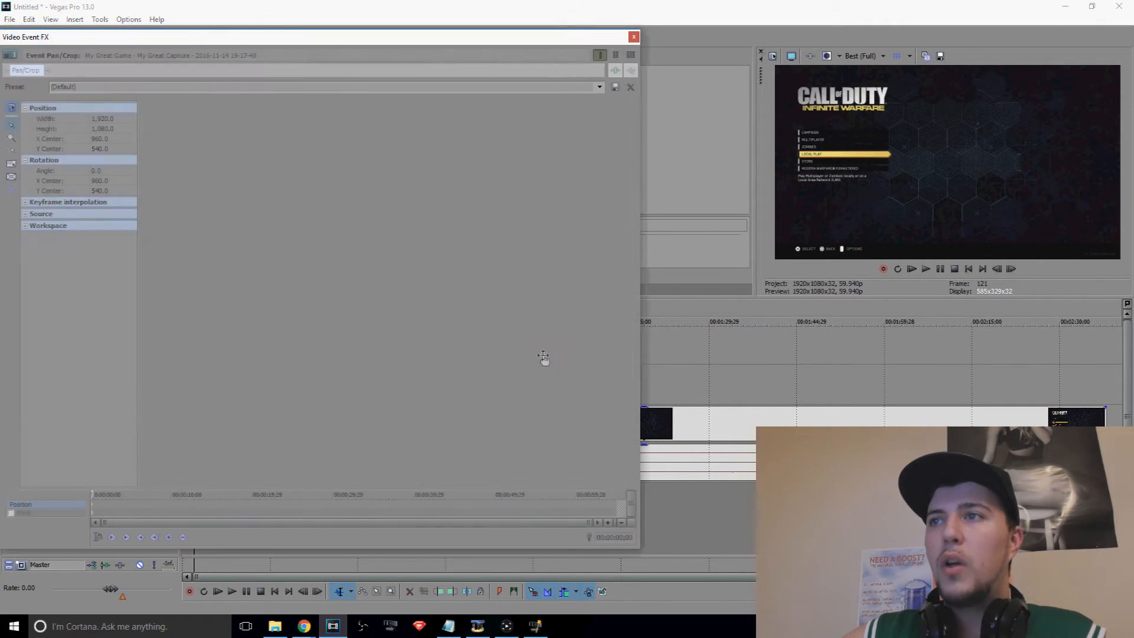
pyautogui.click(633, 37)
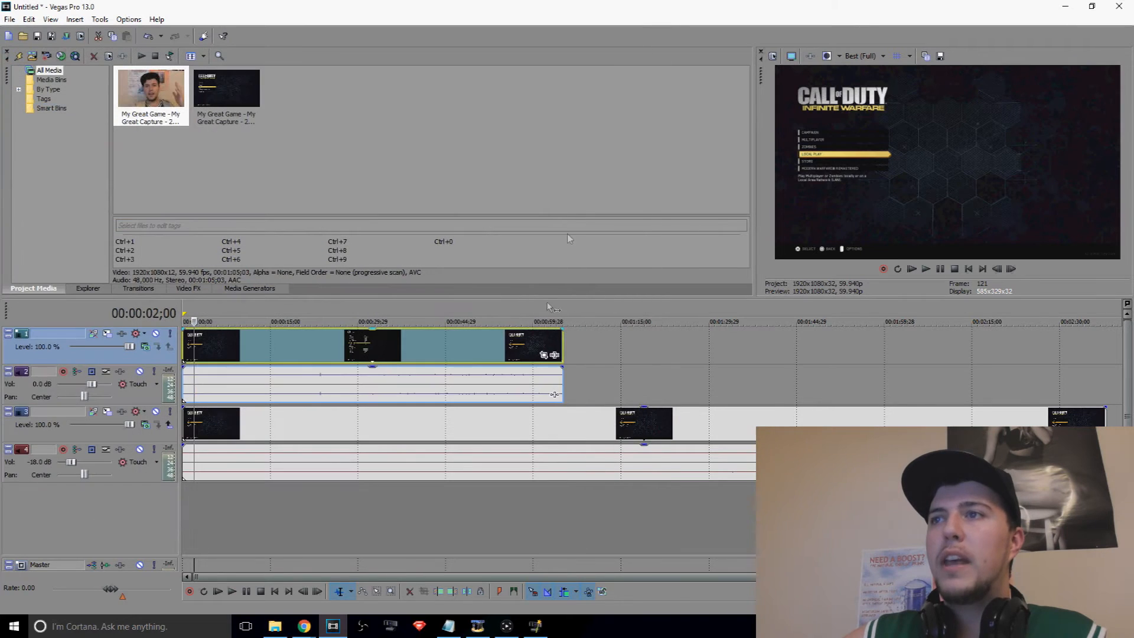
pyautogui.click(542, 355)
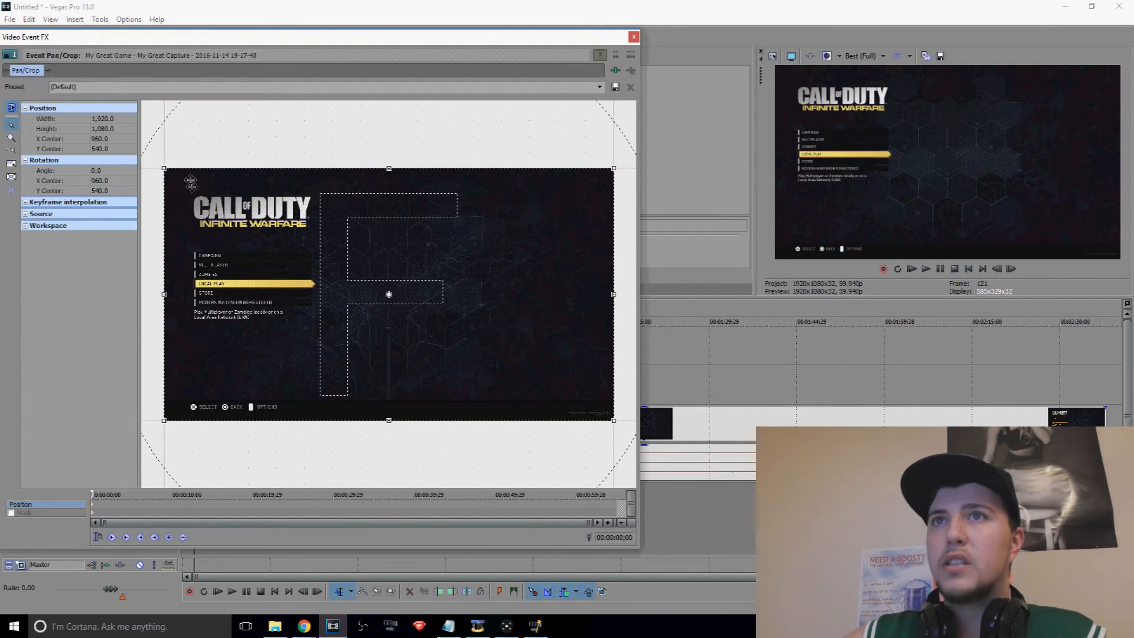
pyautogui.moveTo(163, 168); pyautogui.dragTo(367, 252)
pyautogui.moveTo(566, 356); pyautogui.dragTo(333, 307)
pyautogui.moveTo(255, 342); pyautogui.dragTo(255, 326)
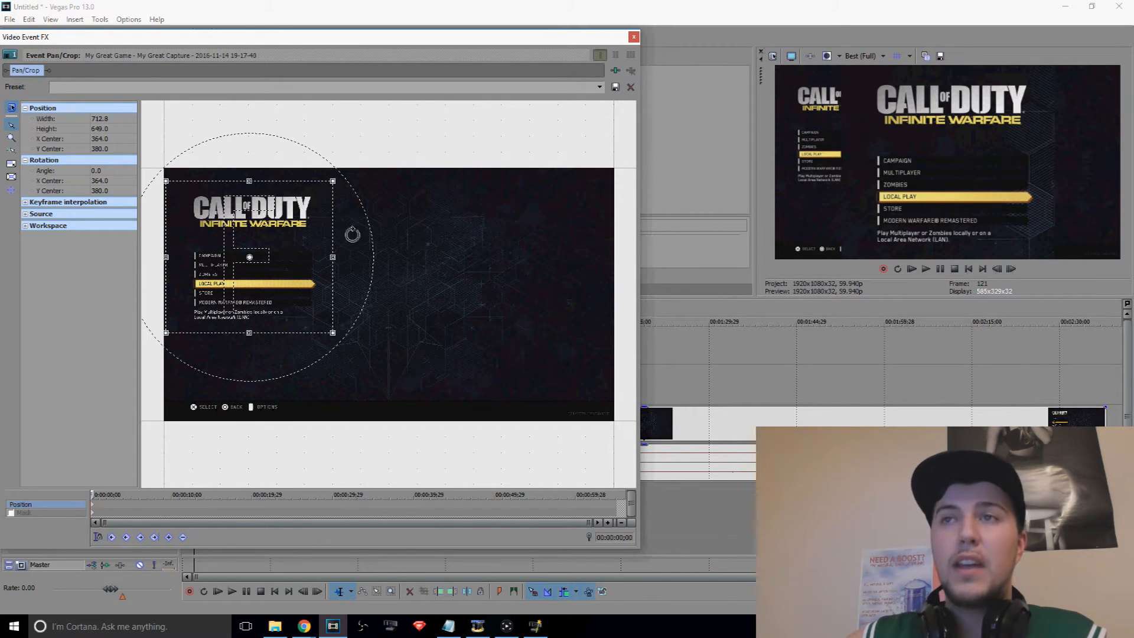
pyautogui.click(634, 36)
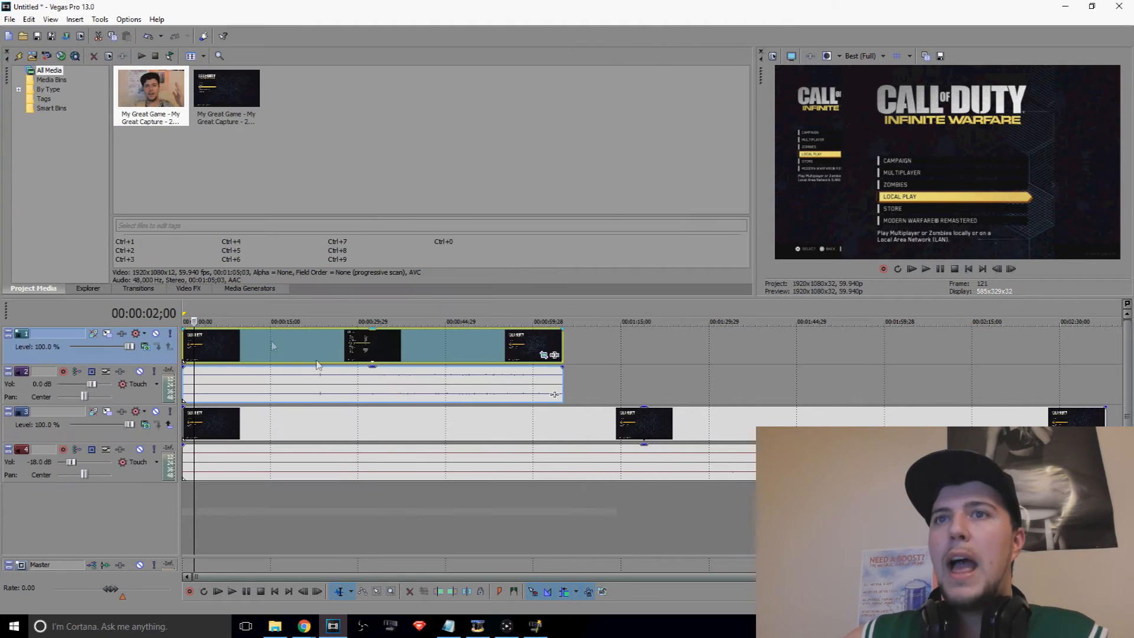
# Step: Use Track Motion to shrink track 1 to about half size in the frame's upper-right corner, and play back the overlay
pyautogui.click(107, 334)
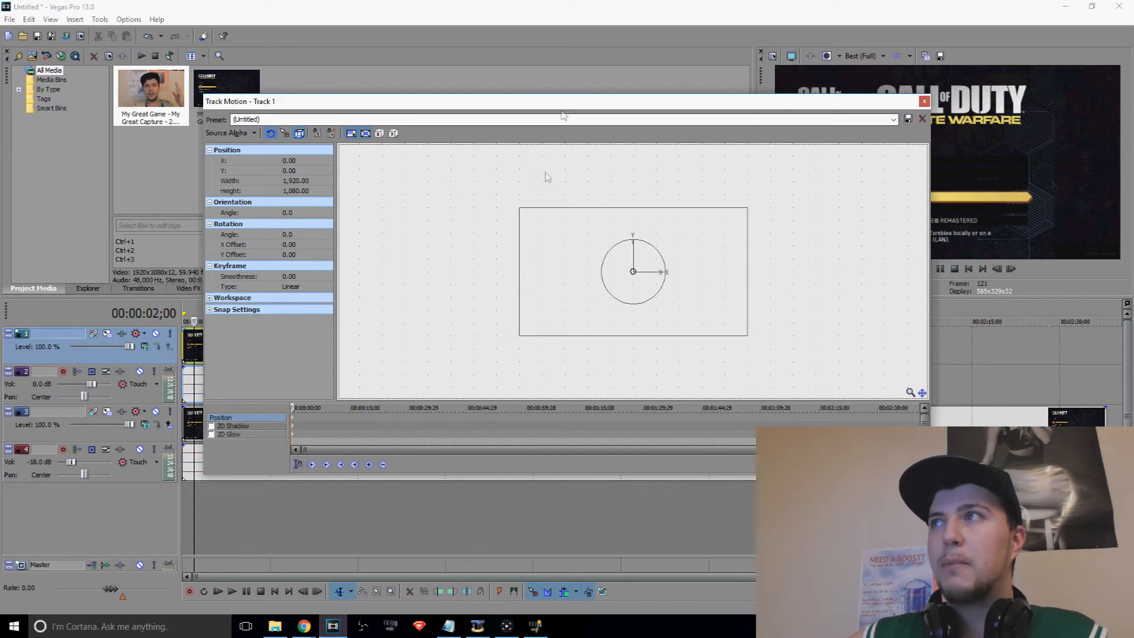
pyautogui.moveTo(513, 104); pyautogui.dragTo(374, 242)
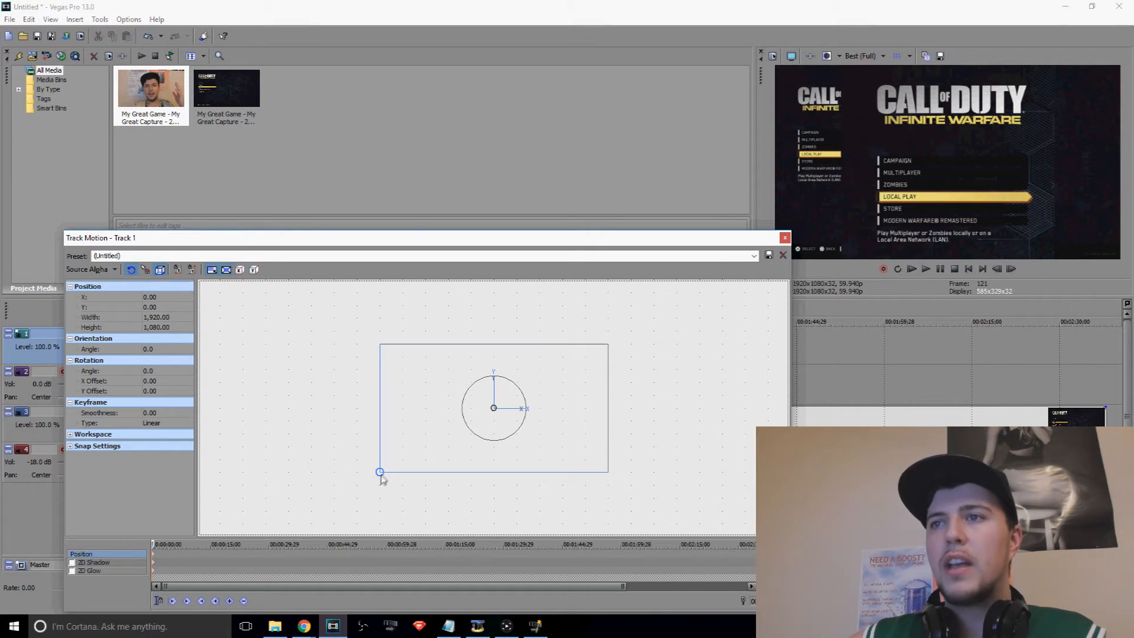
pyautogui.moveTo(380, 471); pyautogui.dragTo(438, 435)
pyautogui.moveTo(493, 411); pyautogui.dragTo(574, 377)
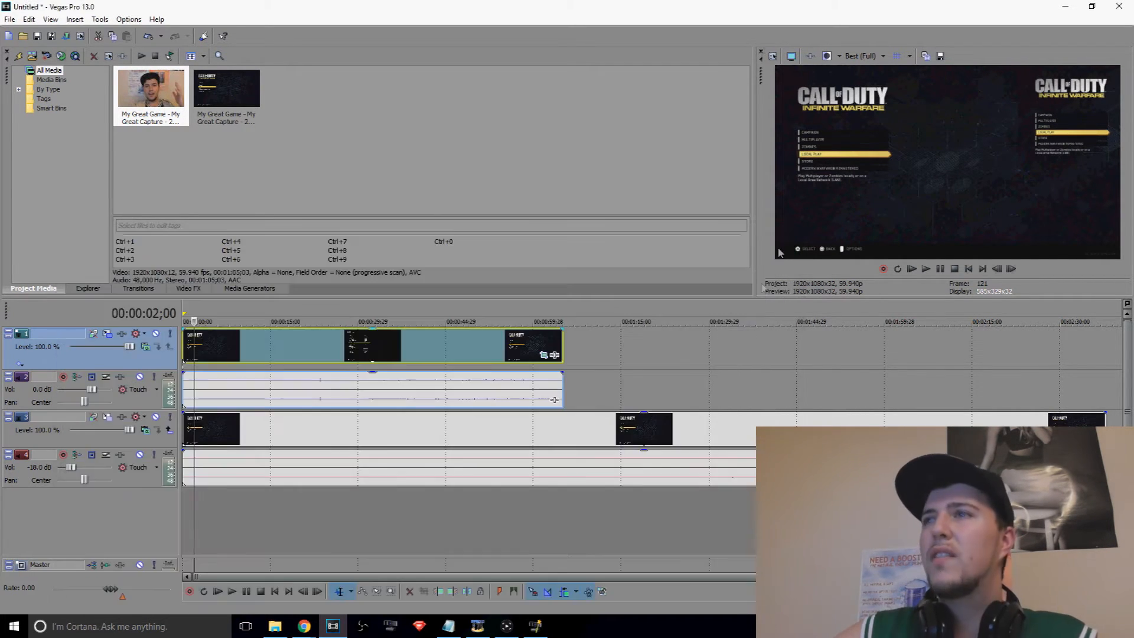
pyautogui.click(784, 237)
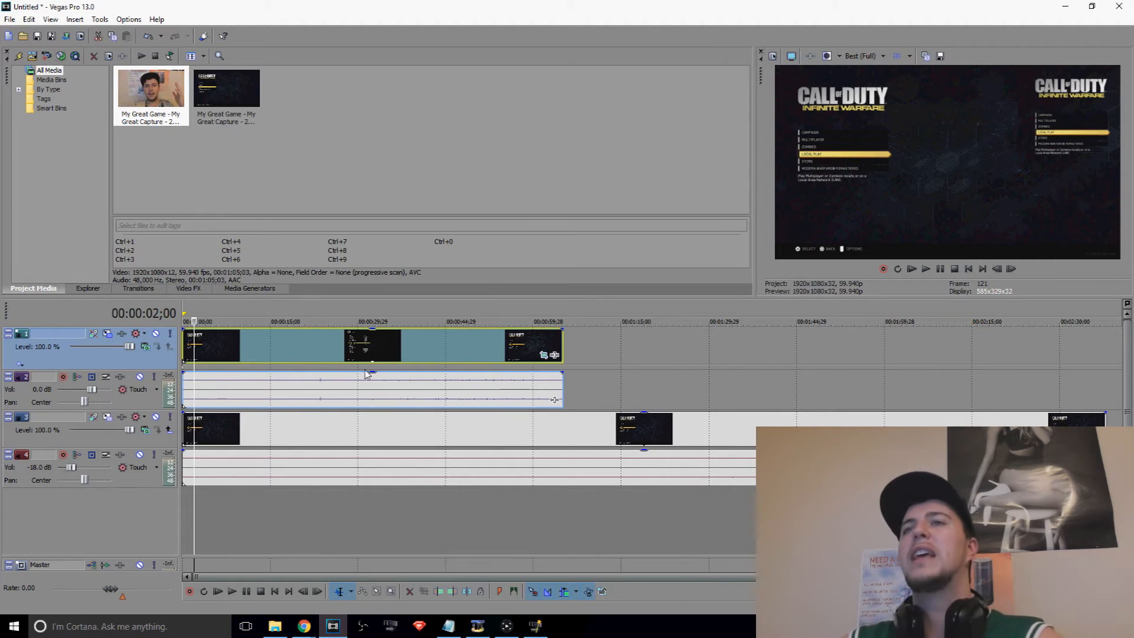
pyautogui.press('space')
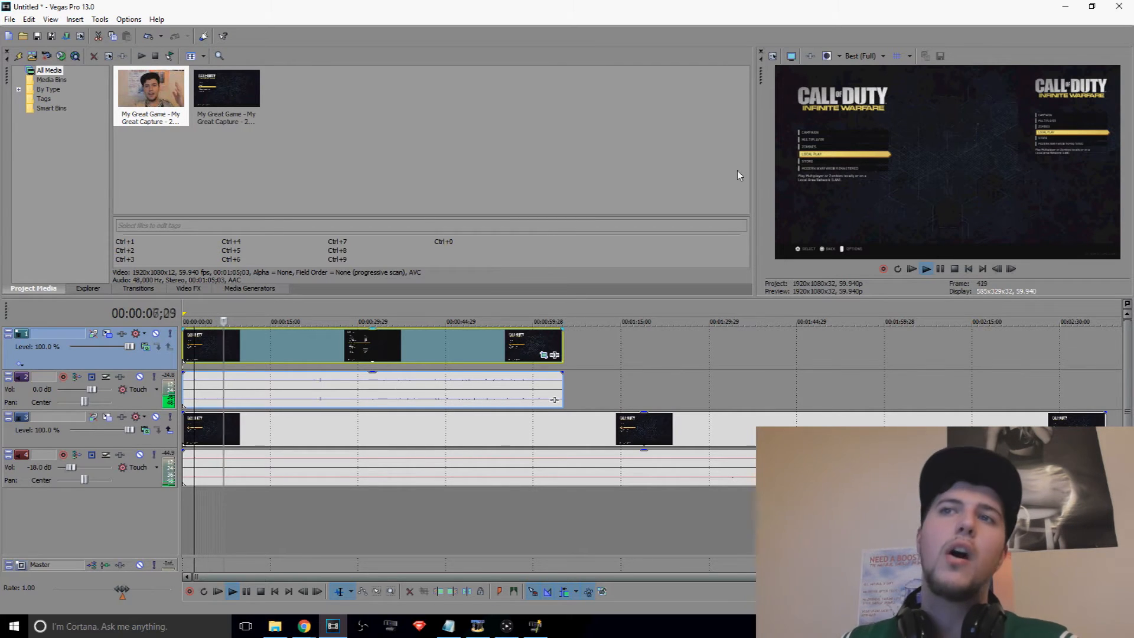
pyautogui.press('space')
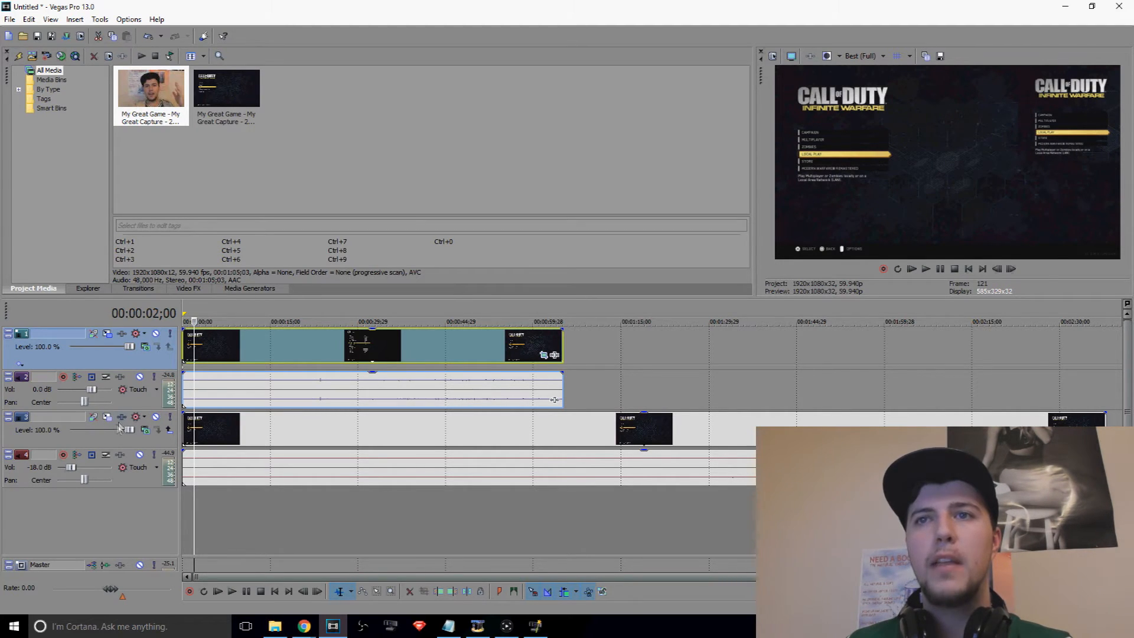
# Step: Add the Sony Color Corrector (Secondary) effect to track 3, the main gameplay video, and apply its COD preset
pyautogui.click(265, 440)
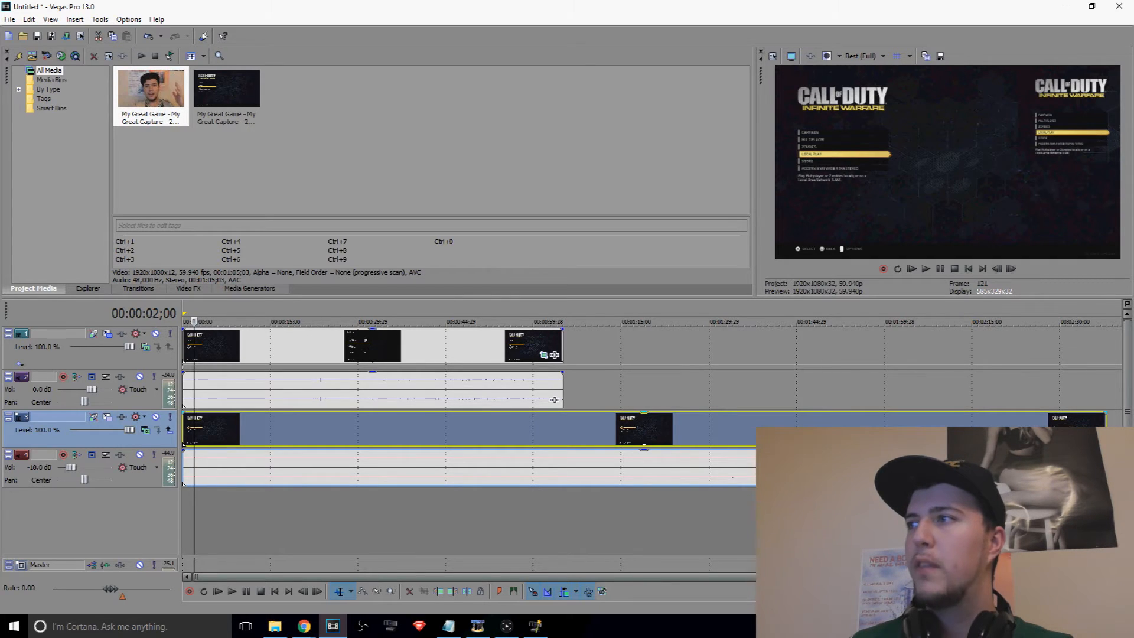
pyautogui.click(123, 418)
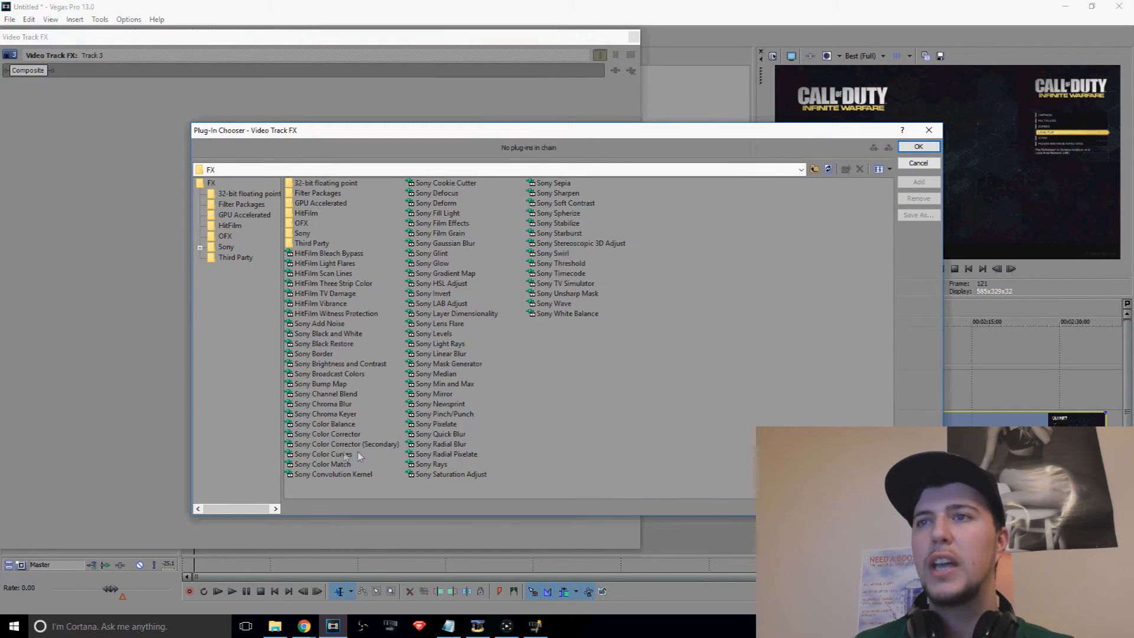
pyautogui.doubleClick(328, 445)
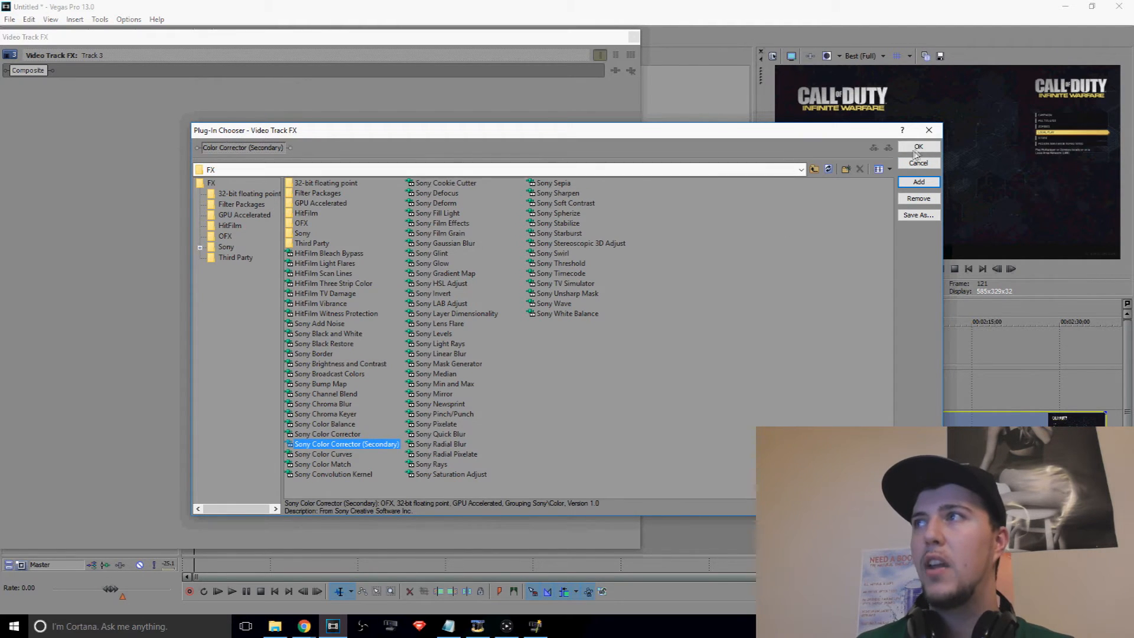
pyautogui.press('Return')
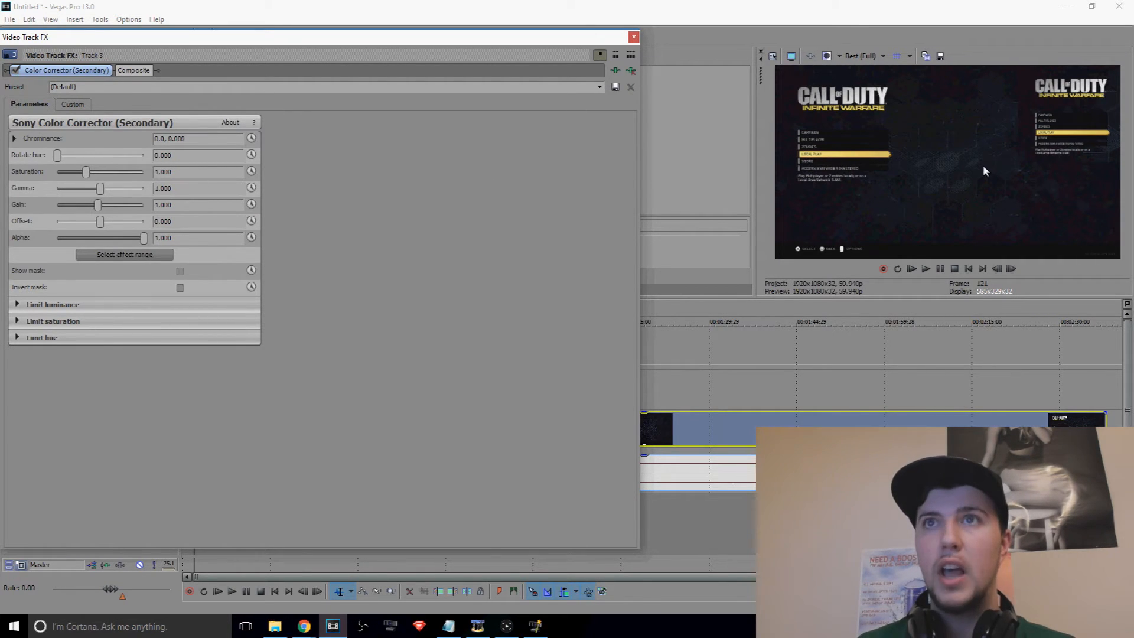
pyautogui.click(599, 87)
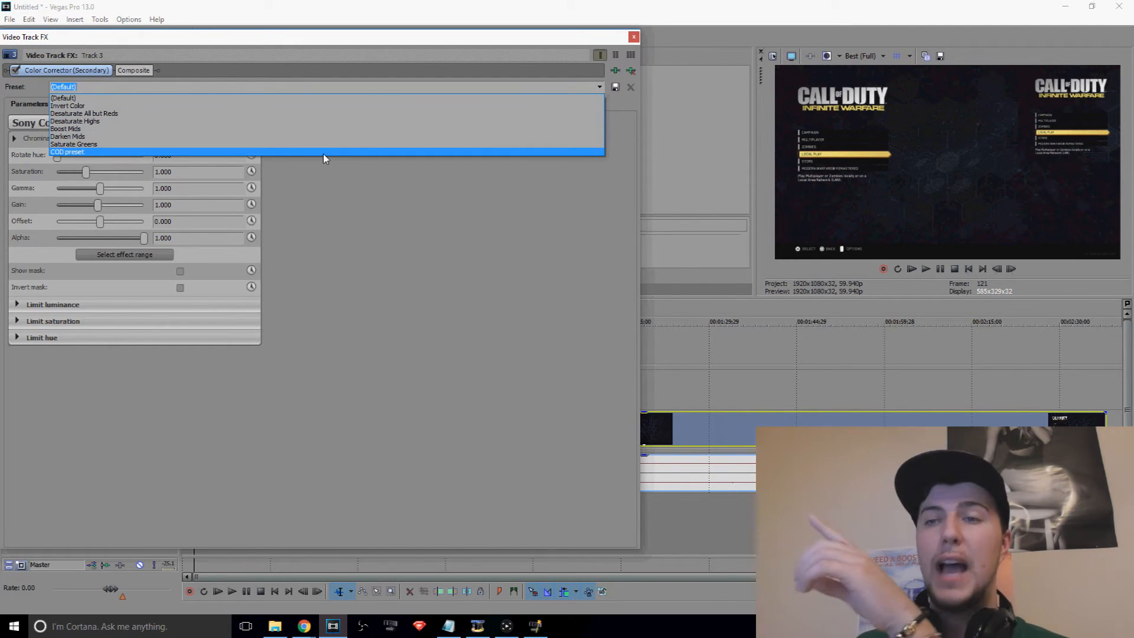
pyautogui.click(324, 152)
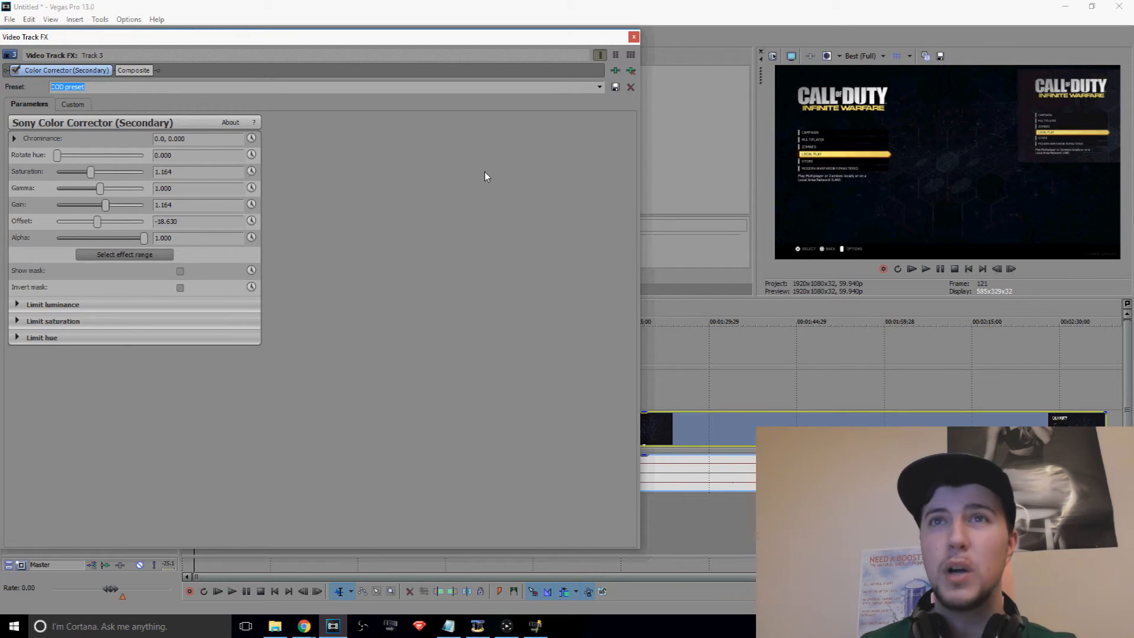
pyautogui.click(633, 37)
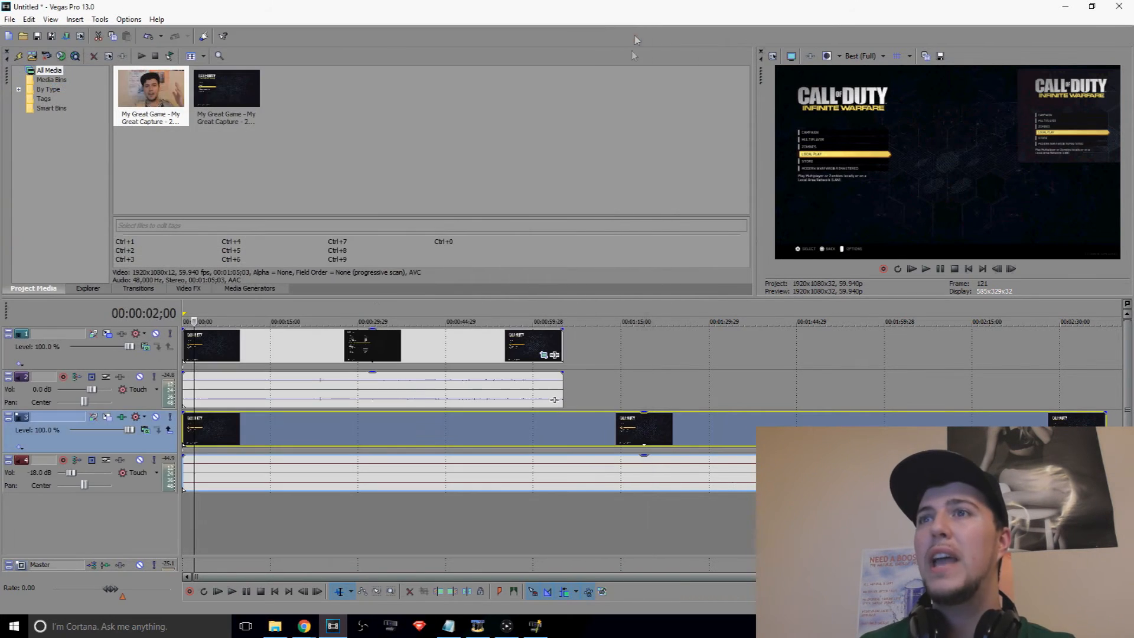
# Step: Try splitting the top overlay clip near its start and trimming its end at 00:00:49;15, and undo both edits
pyautogui.click(252, 350)
pyautogui.rightClick(266, 356)
pyautogui.click(289, 413)
pyautogui.click(472, 351)
pyautogui.rightClick(488, 352)
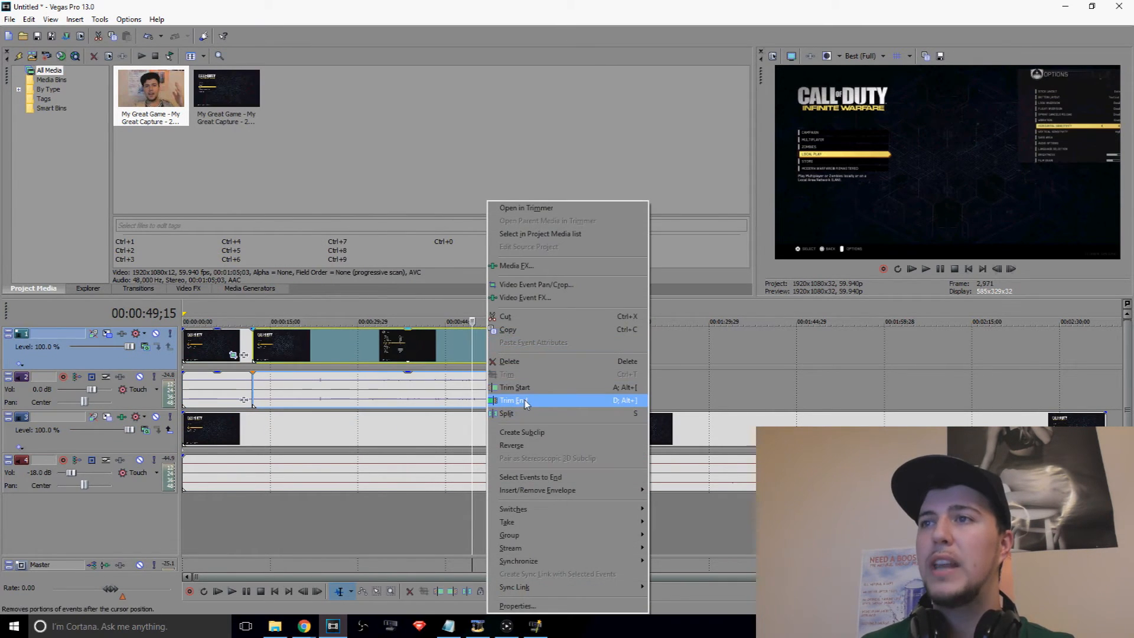
pyautogui.click(496, 400)
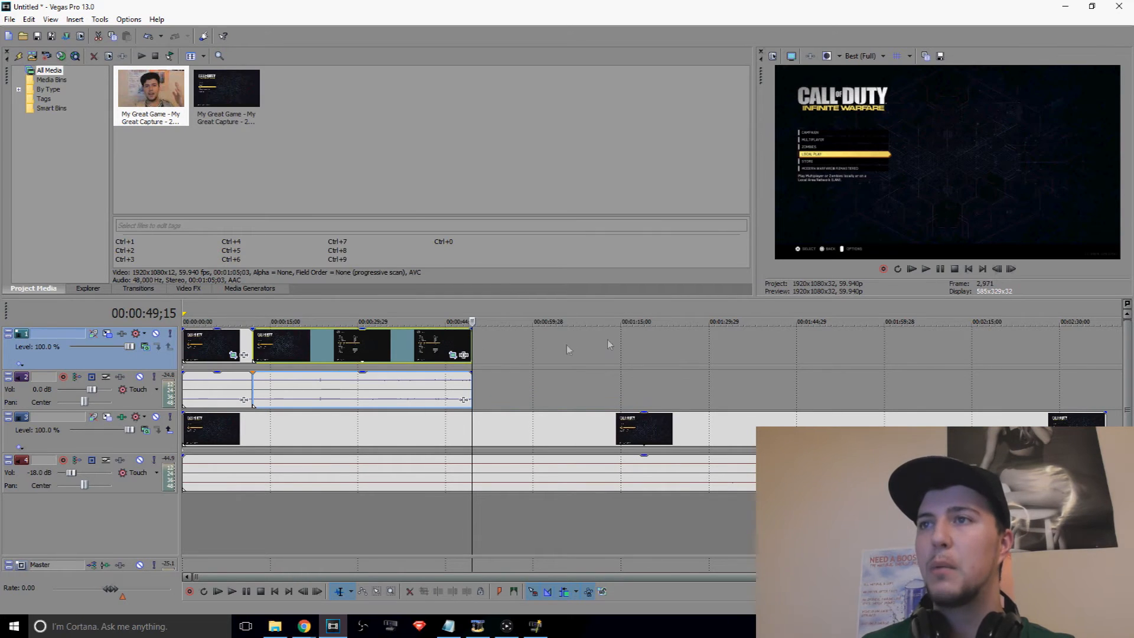
pyautogui.hotkey('ctrl', 'z')
pyautogui.hotkey('ctrl', 'z')
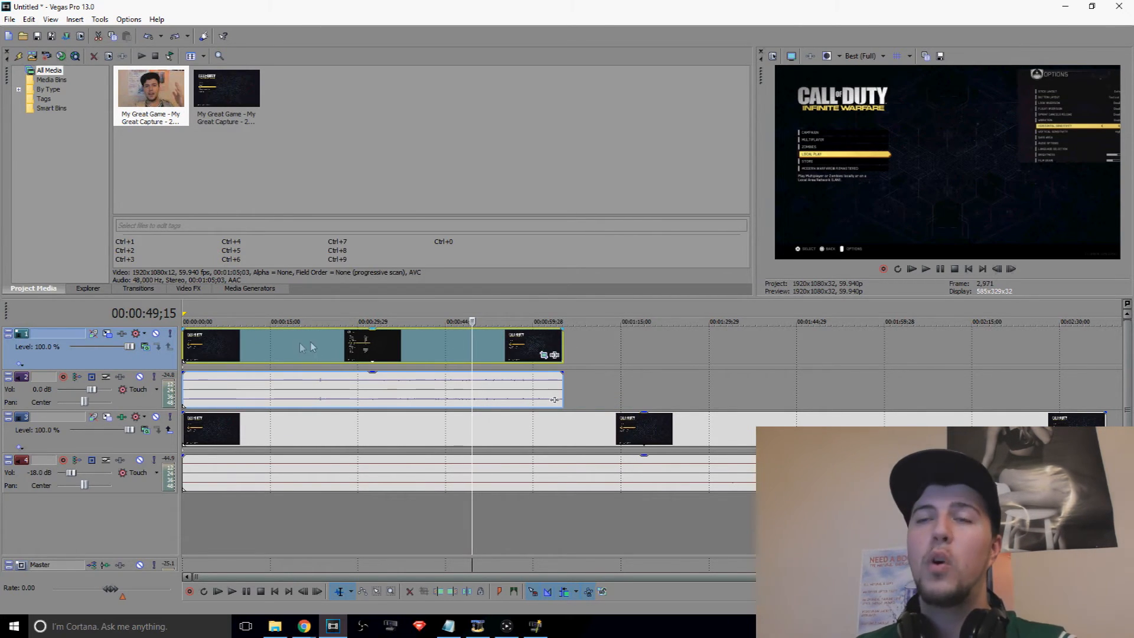
# Step: Split the overlay clip at 00:00:30;22 and 00:00:39;25 and move the middle piece straight up onto a newly inserted top video track
pyautogui.rightClick(15, 355)
pyautogui.click(95, 394)
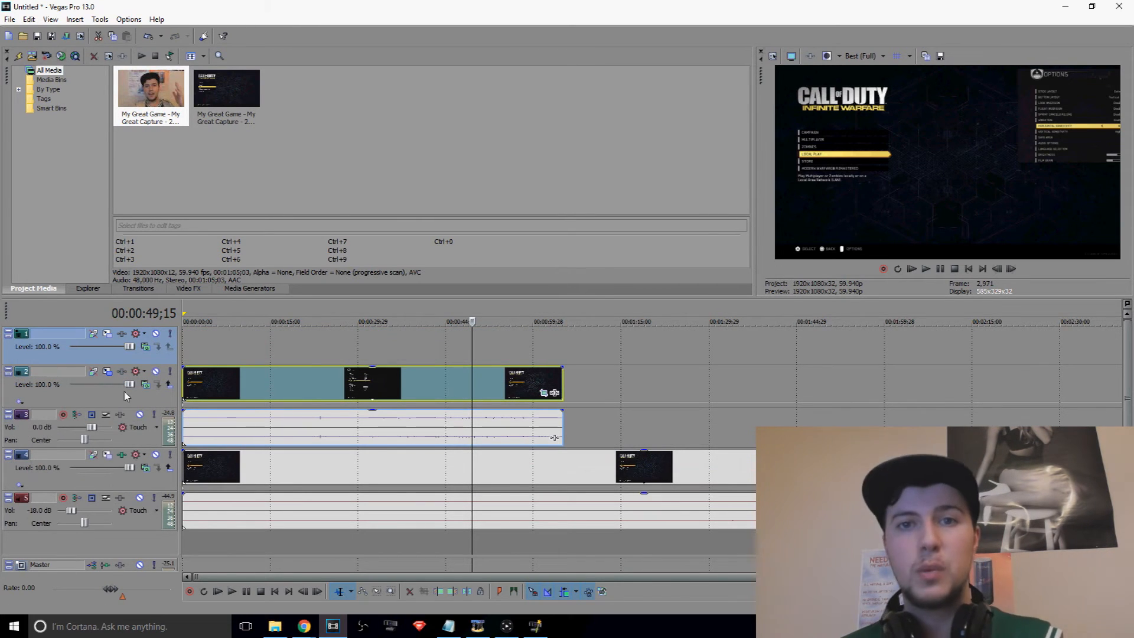
pyautogui.click(362, 391)
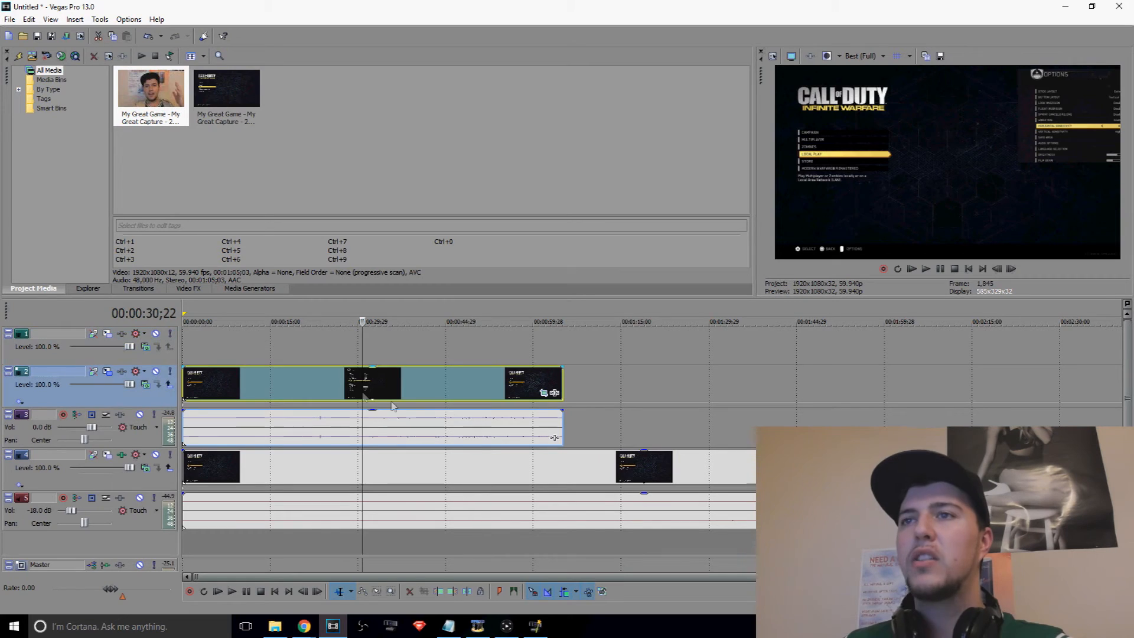
pyautogui.press('s')
pyautogui.click(416, 382)
pyautogui.press('s')
pyautogui.moveTo(385, 384); pyautogui.dragTo(385, 346)
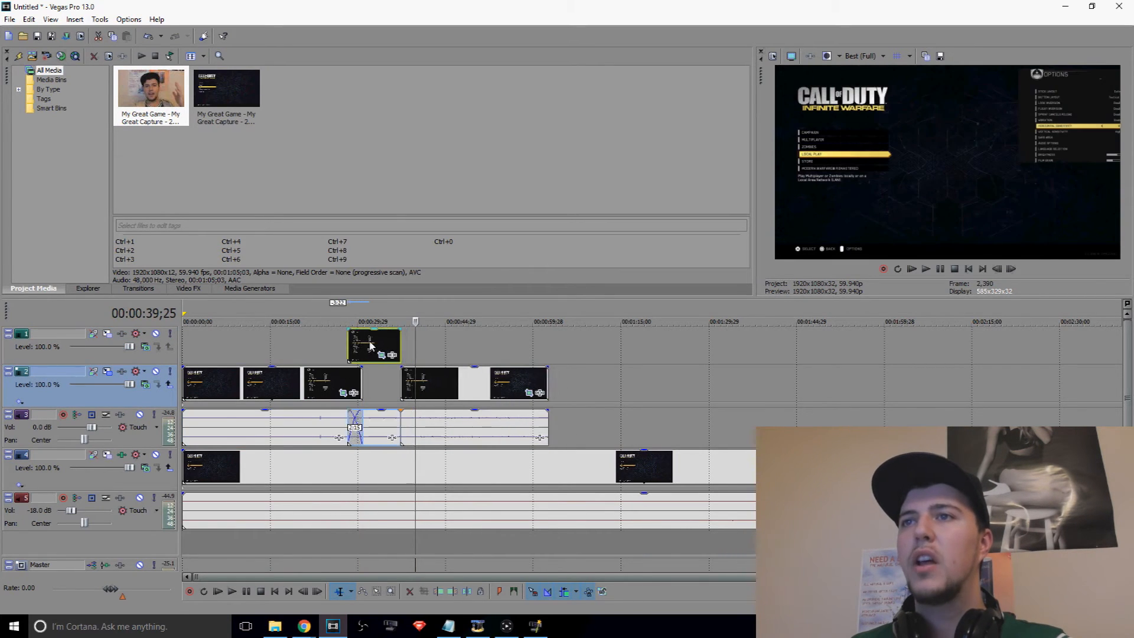
# Step: Use Track Motion to shrink the new track 1 to about 60% of its size, keeping it centred in the frame
pyautogui.click(408, 346)
pyautogui.click(35, 356)
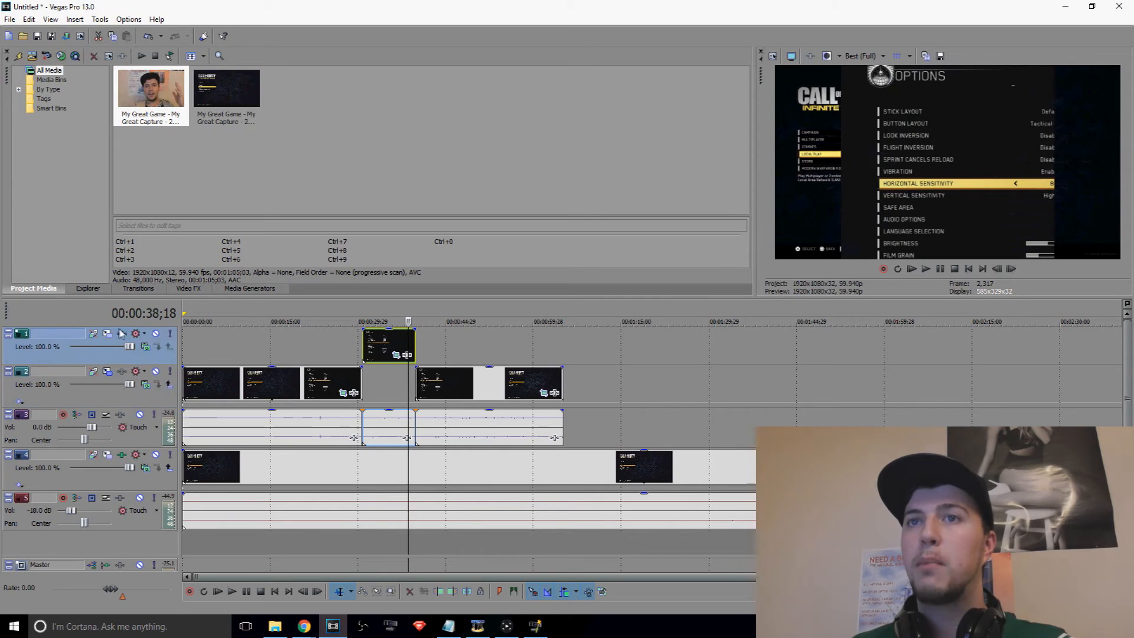
pyautogui.click(106, 333)
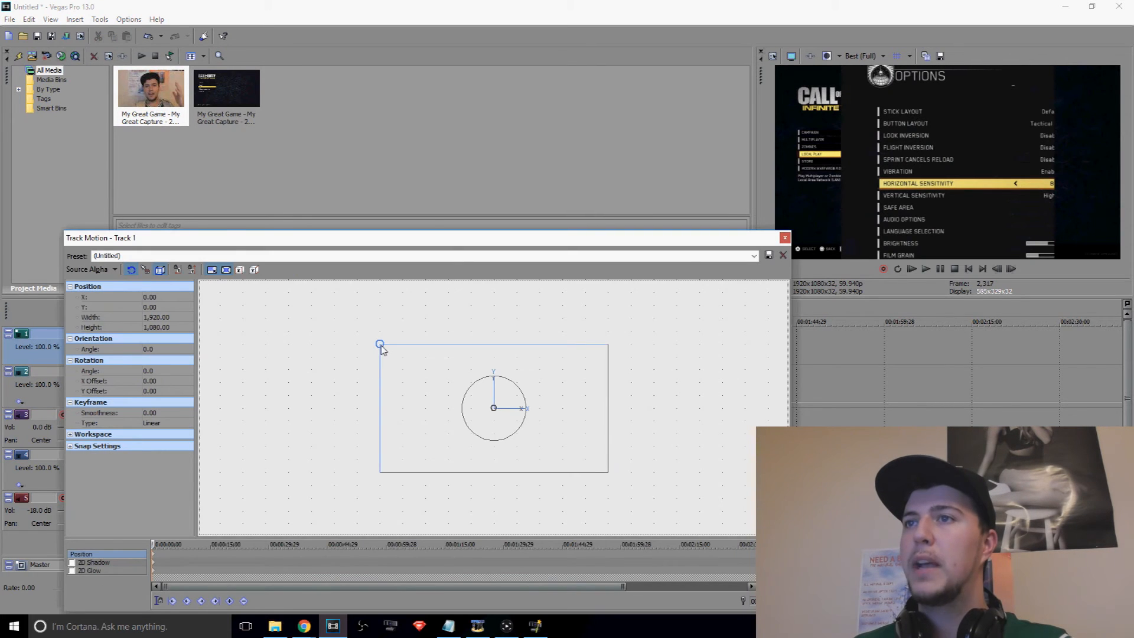
pyautogui.moveTo(378, 348); pyautogui.dragTo(425, 379)
pyautogui.click(785, 238)
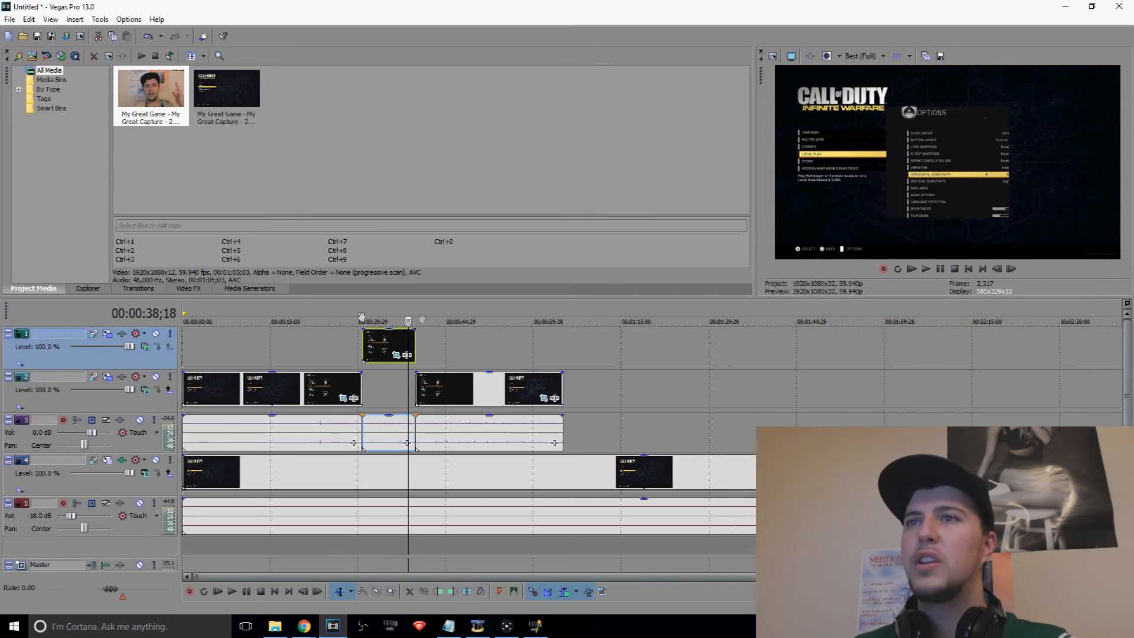
# Step: Play back the timeline from just before the centred overlay piece and check how it appears over the gameplay
pyautogui.click(340, 341)
pyautogui.press('space')
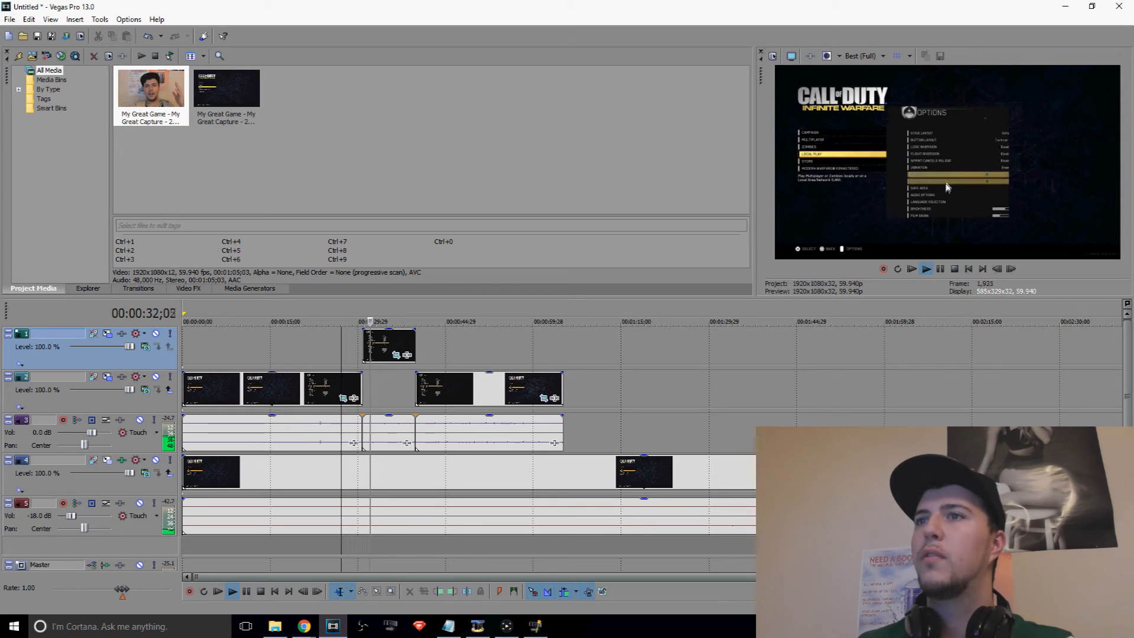
pyautogui.click(402, 347)
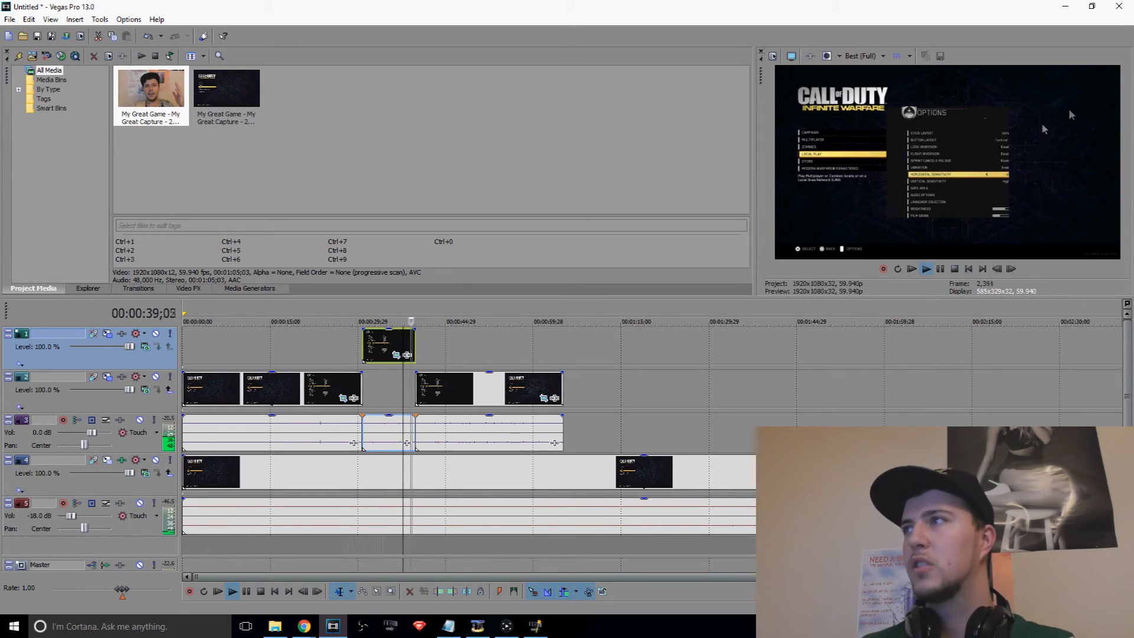
pyautogui.press('space')
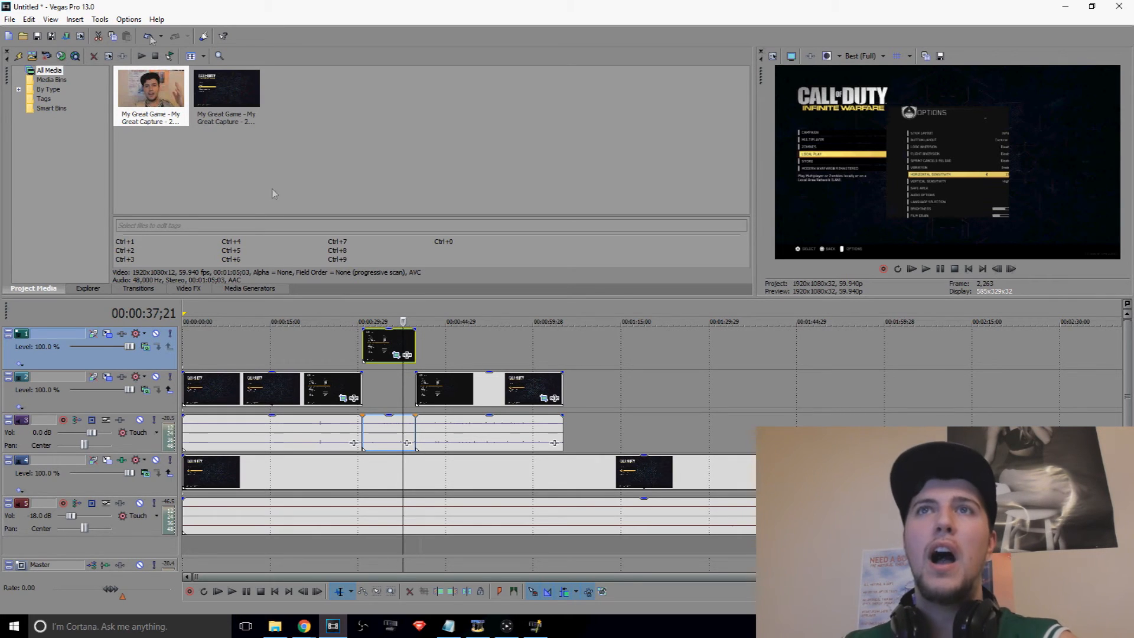
# Step: Select the Windows Media Video V11 template 8 Mbps HD 1080-30p Video from the full list of render formats
pyautogui.click(67, 37)
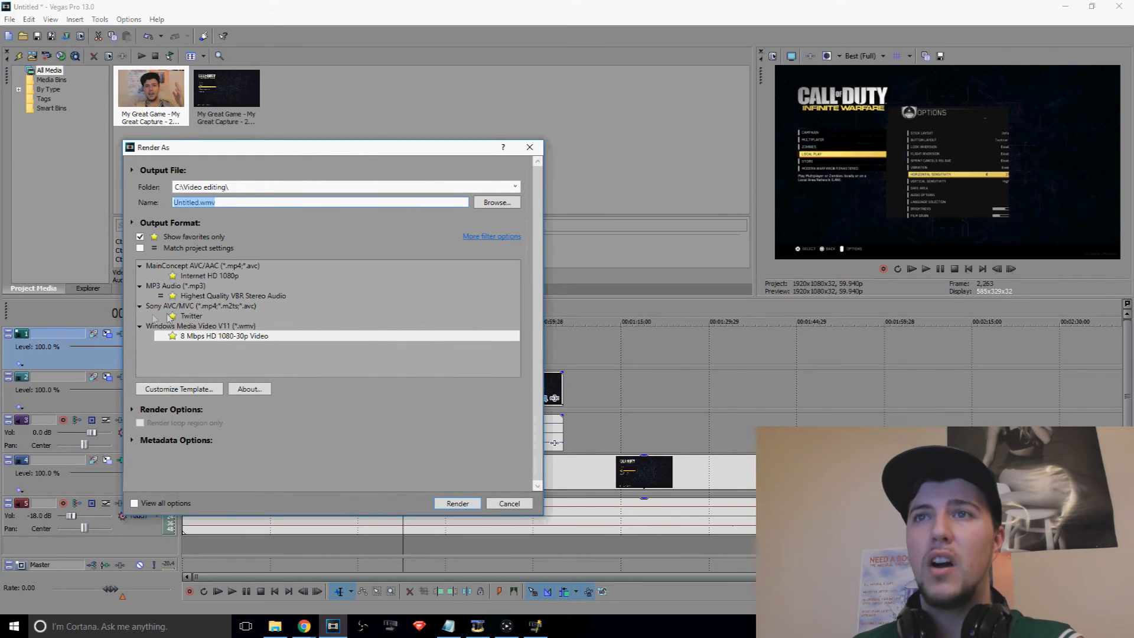
pyautogui.click(140, 237)
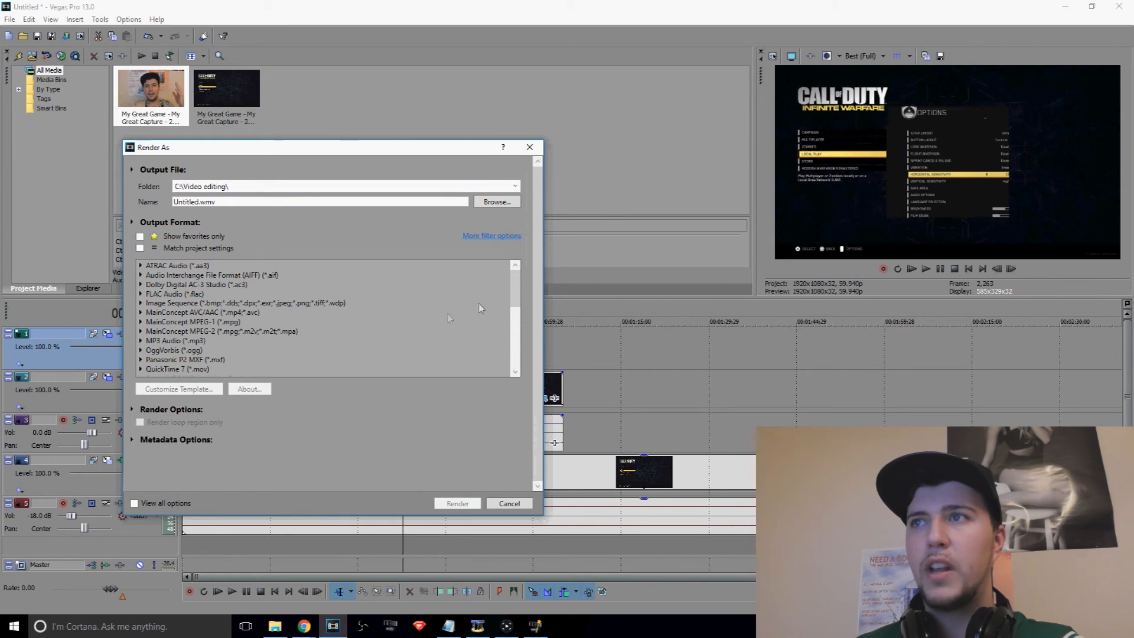
pyautogui.moveTo(515, 290); pyautogui.dragTo(506, 345)
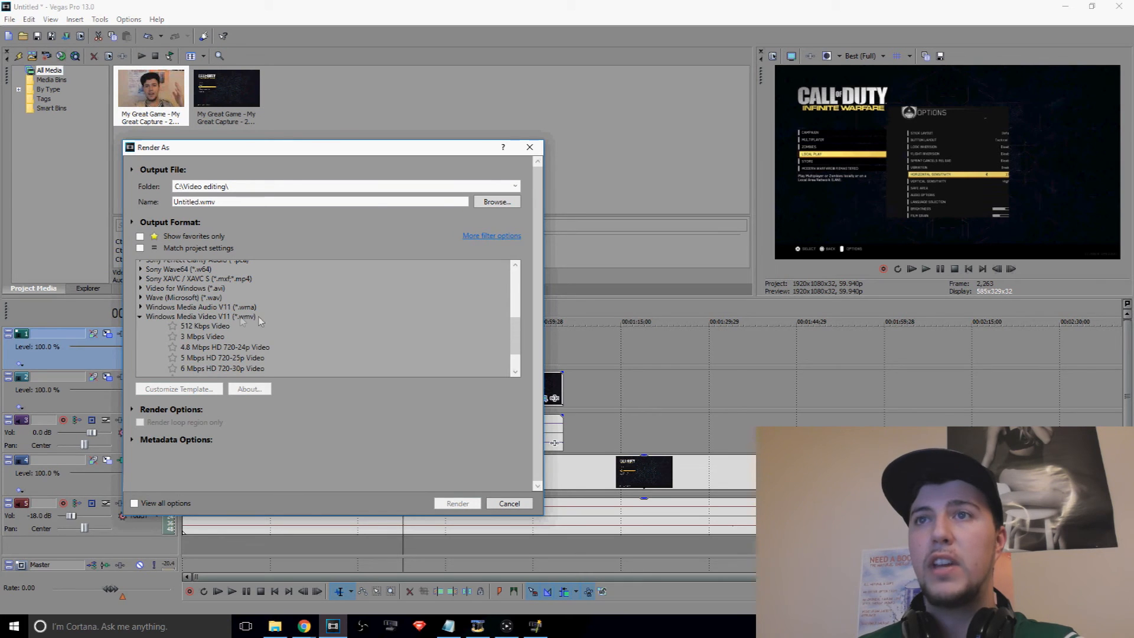
pyautogui.click(508, 326)
pyautogui.moveTo(514, 331); pyautogui.dragTo(516, 348)
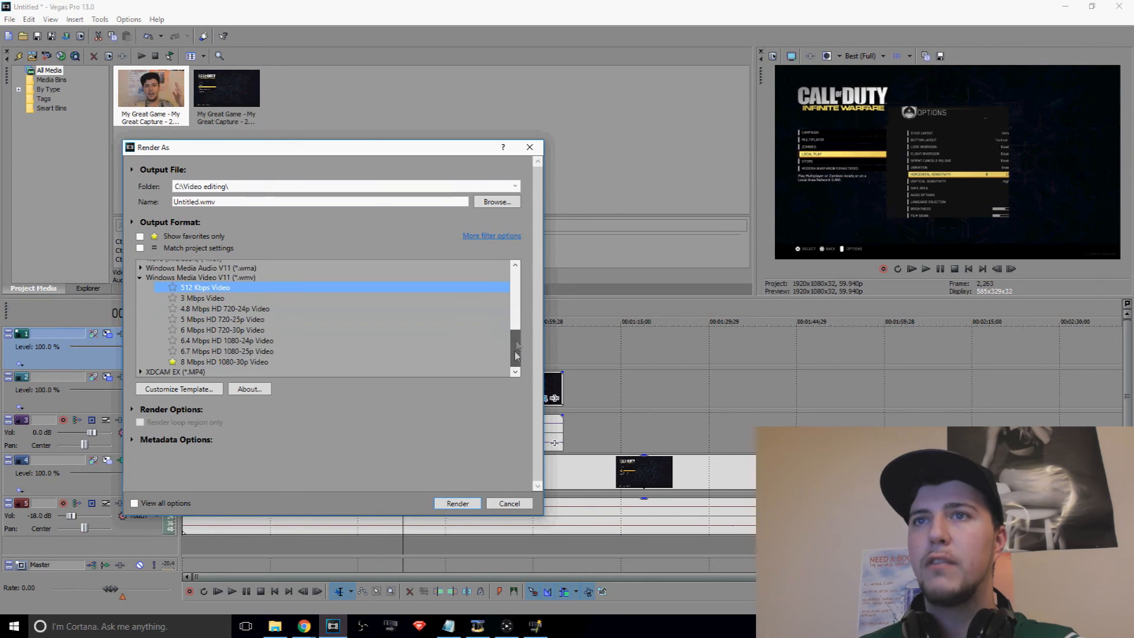
pyautogui.click(189, 362)
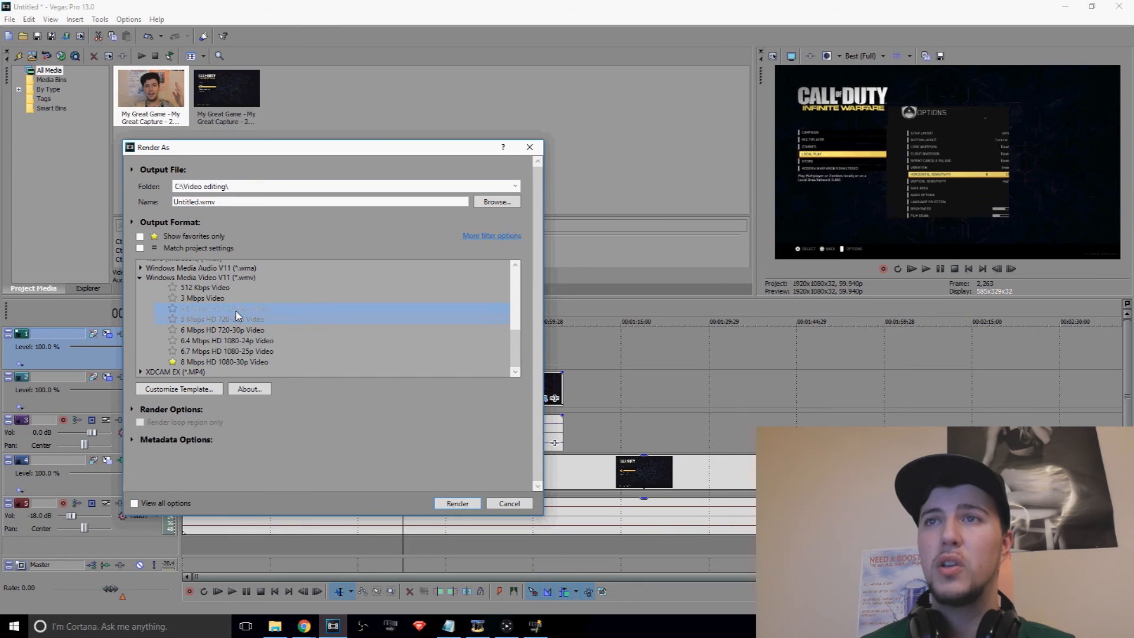
pyautogui.click(217, 362)
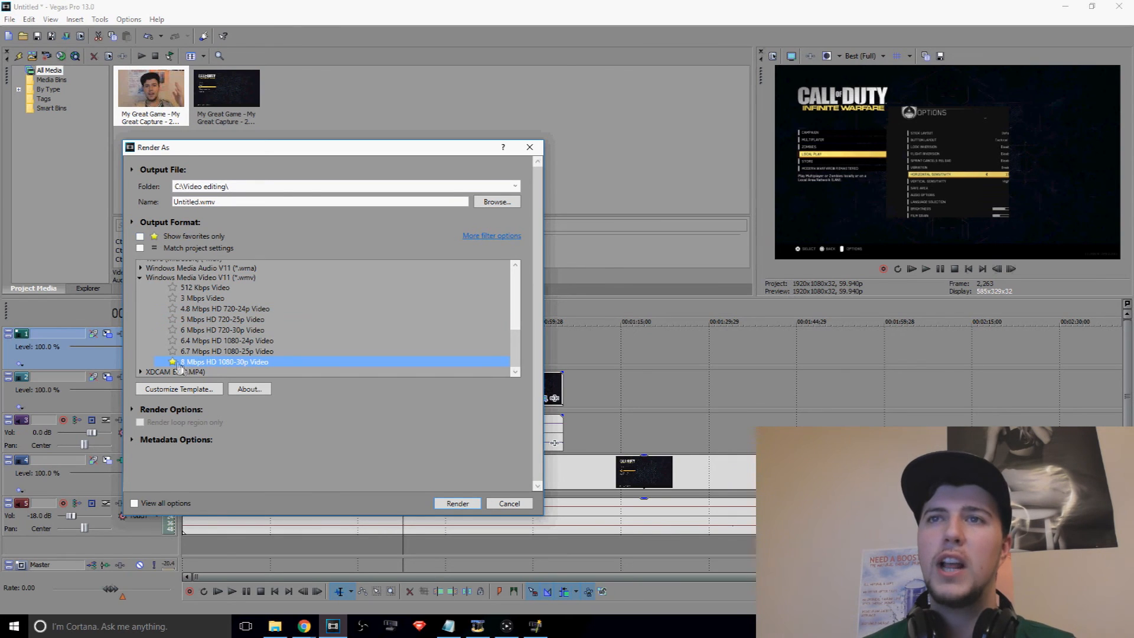
# Step: Limit the render templates to favorites, look through the MP4, WMV, Twitter and MP3 ones, and leave without rendering
pyautogui.click(141, 237)
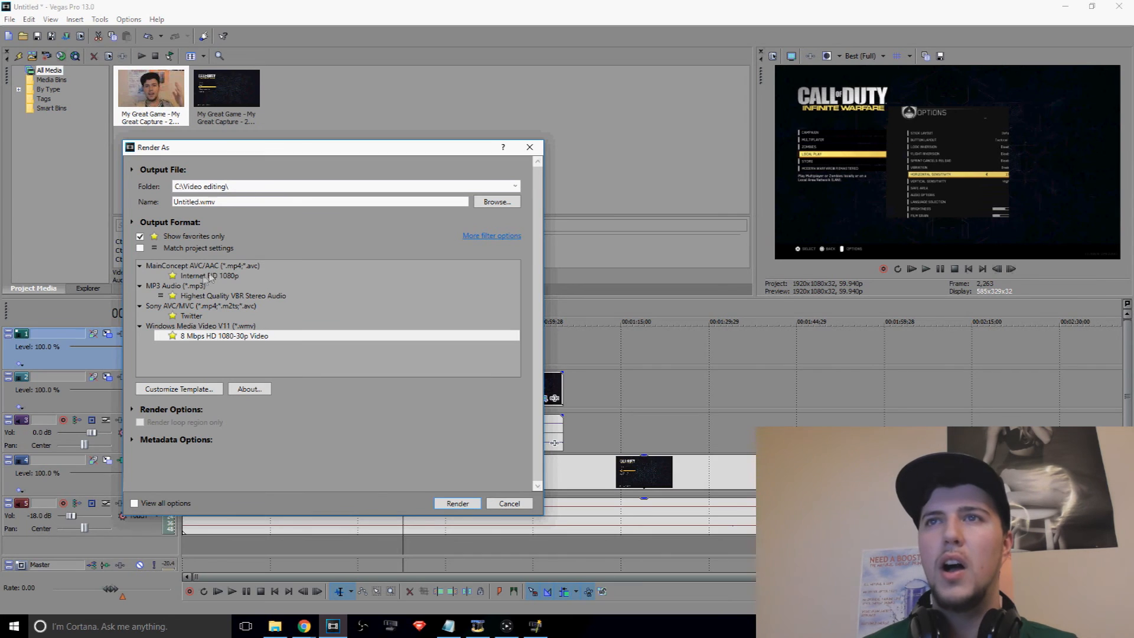
pyautogui.click(207, 278)
pyautogui.click(234, 336)
pyautogui.click(191, 318)
pyautogui.click(205, 297)
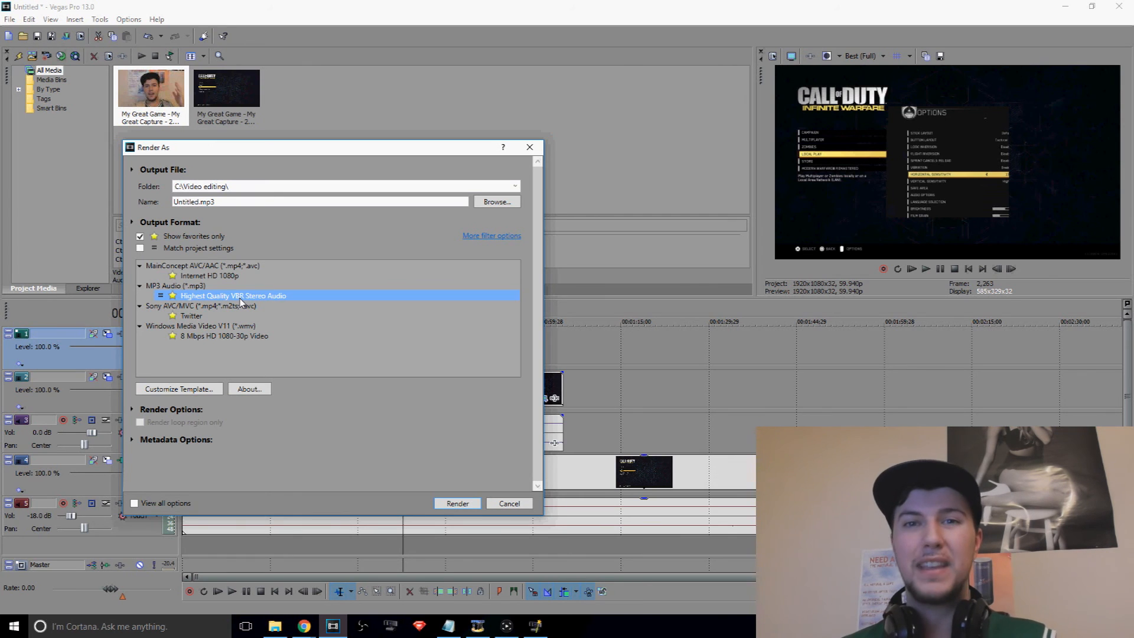
pyautogui.click(523, 505)
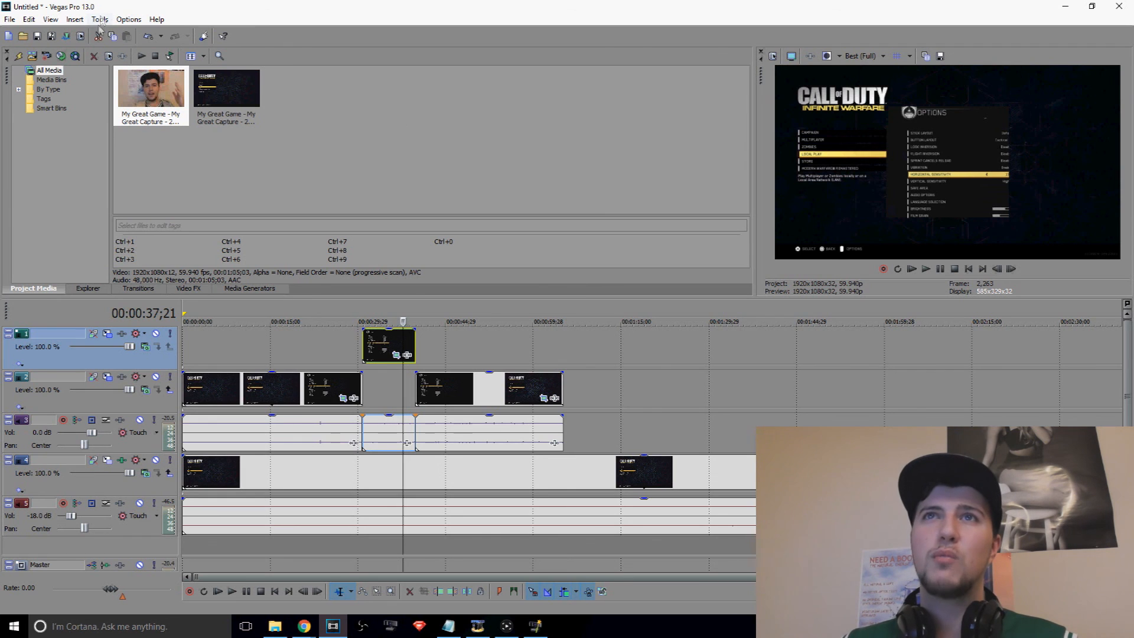
# Step: Reopen the render settings to look at the output file name, and close them without rendering
pyautogui.click(66, 36)
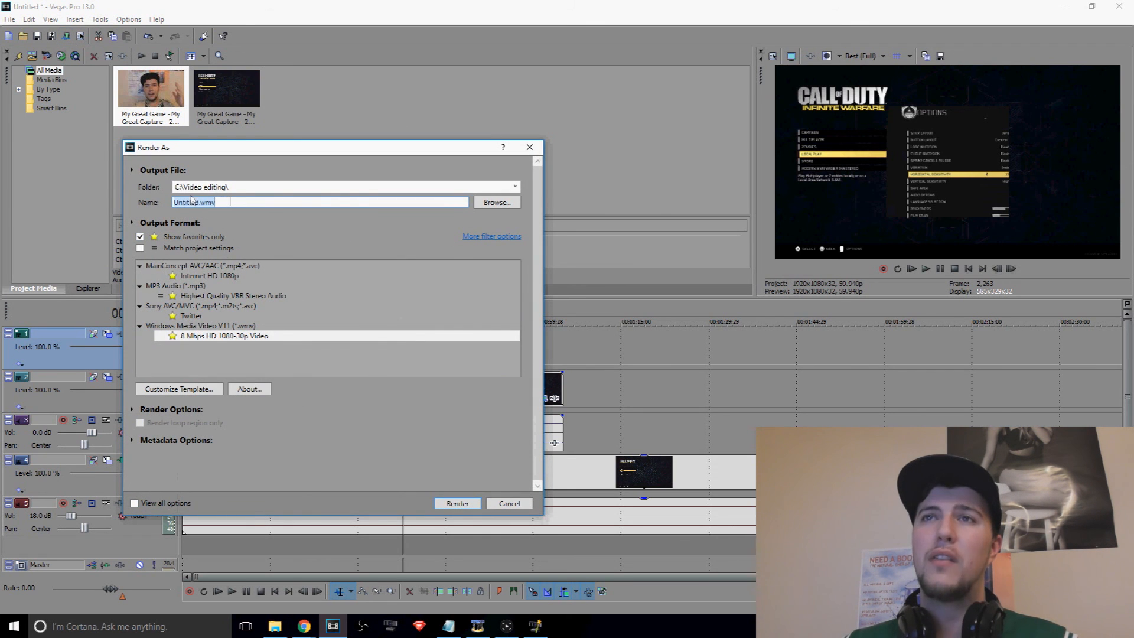
pyautogui.click(255, 200)
pyautogui.click(529, 147)
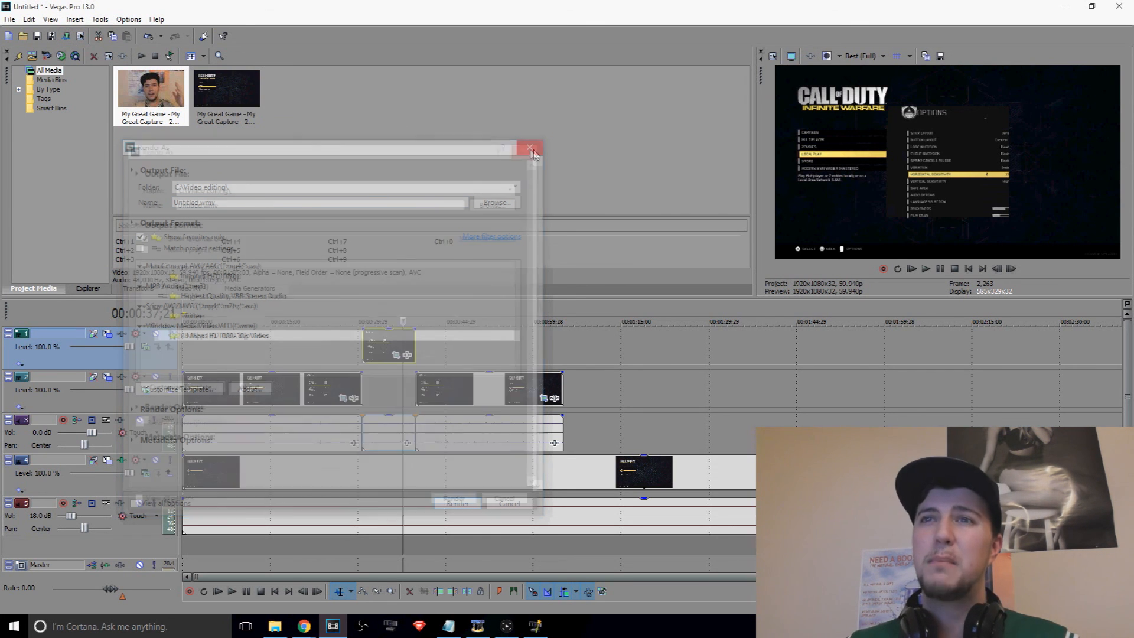